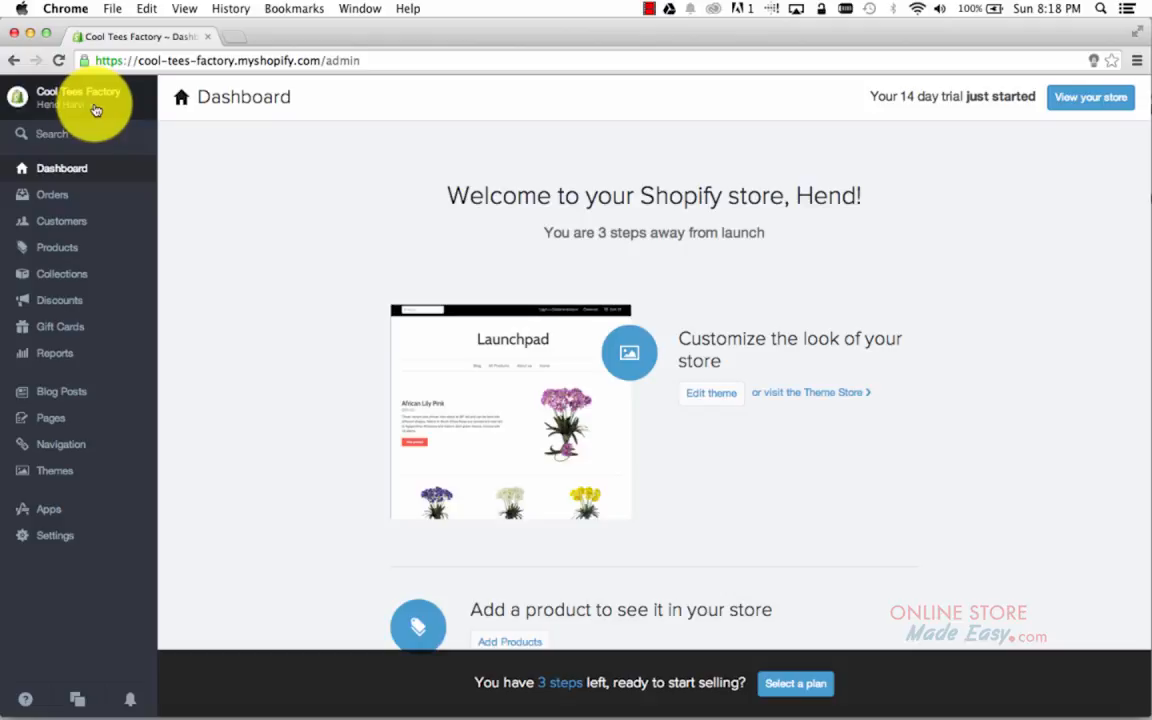
Review the user account page's account information, recent login history and device permissions, and return to the dashboard.
{"action": "left_click", "coordinate": [96, 110]}
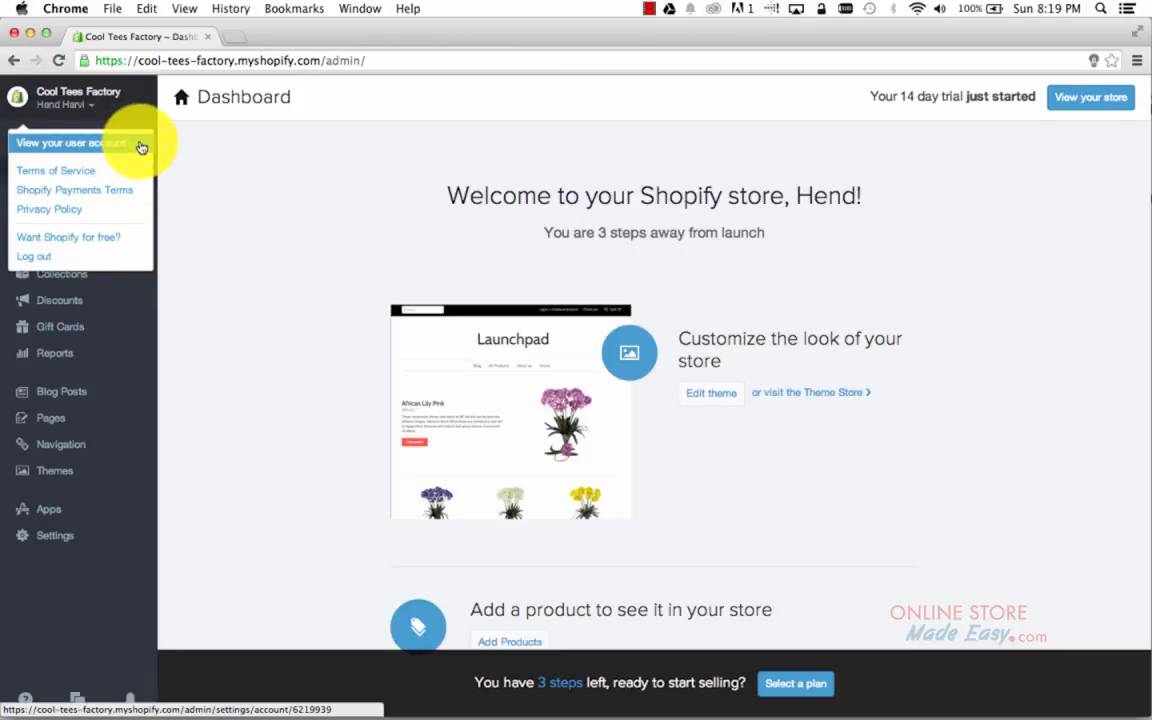
{"action": "left_click", "coordinate": [141, 147]}
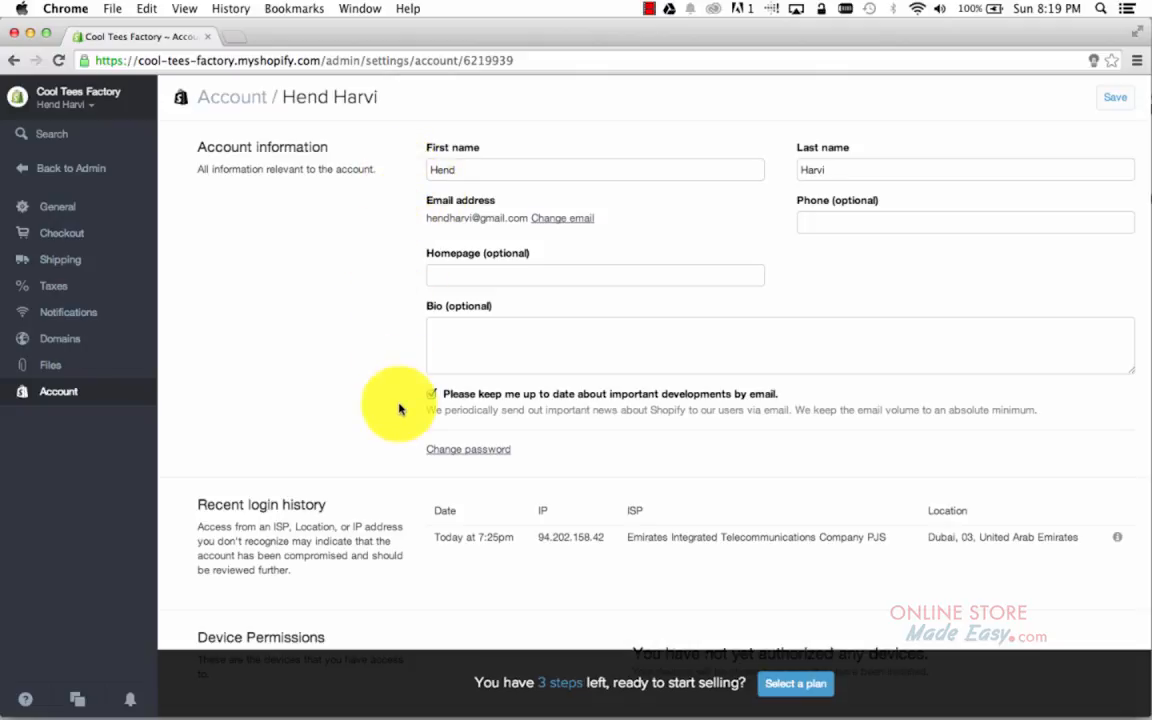
{"action": "scroll", "coordinate": [321, 373], "scroll_direction": "down", "scroll_amount": 3}
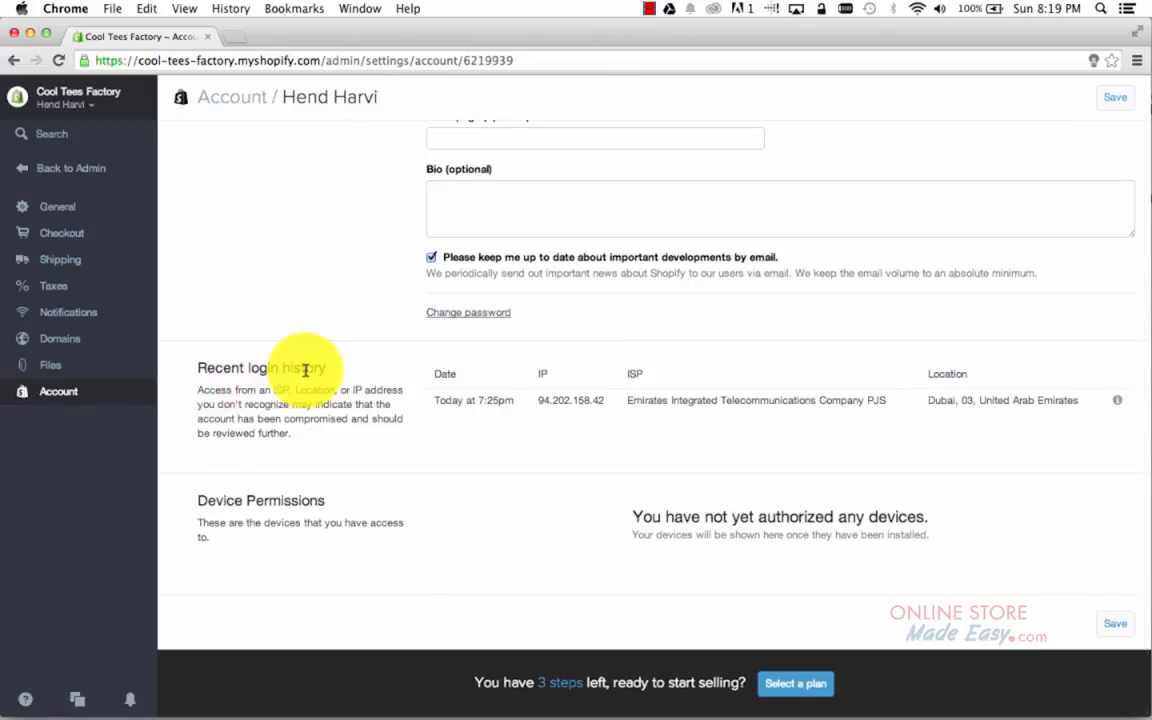
{"action": "scroll", "coordinate": [305, 308], "scroll_direction": "up", "scroll_amount": 4}
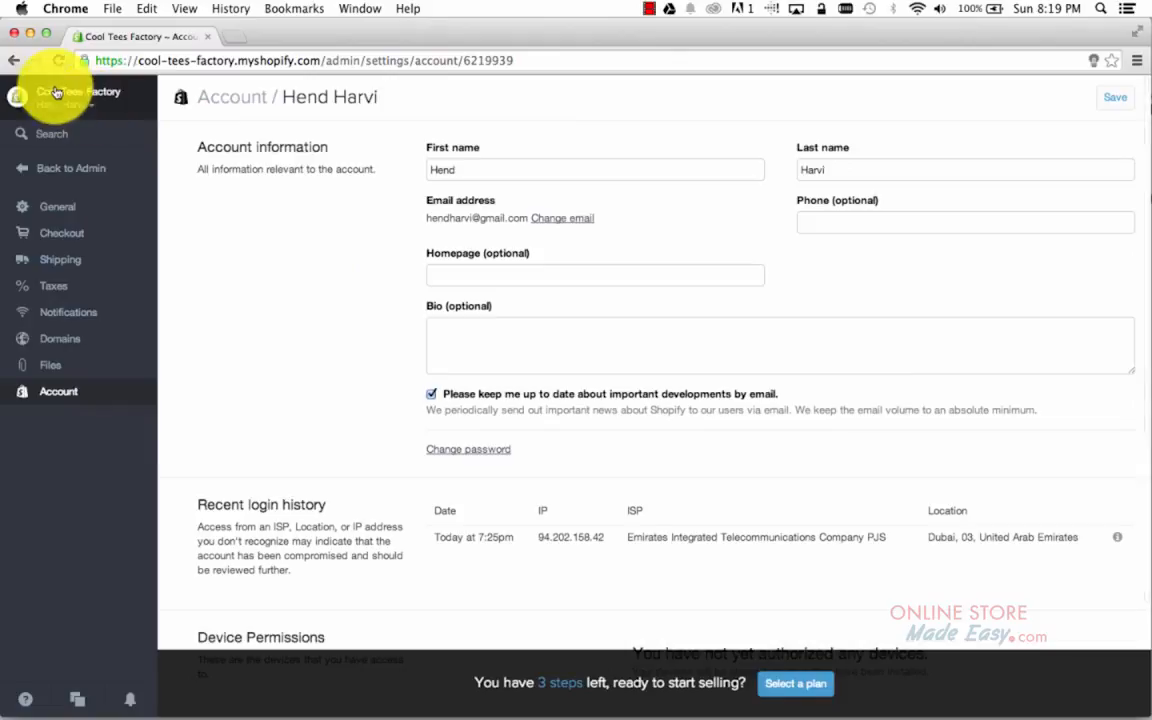
{"action": "left_click", "coordinate": [12, 60]}
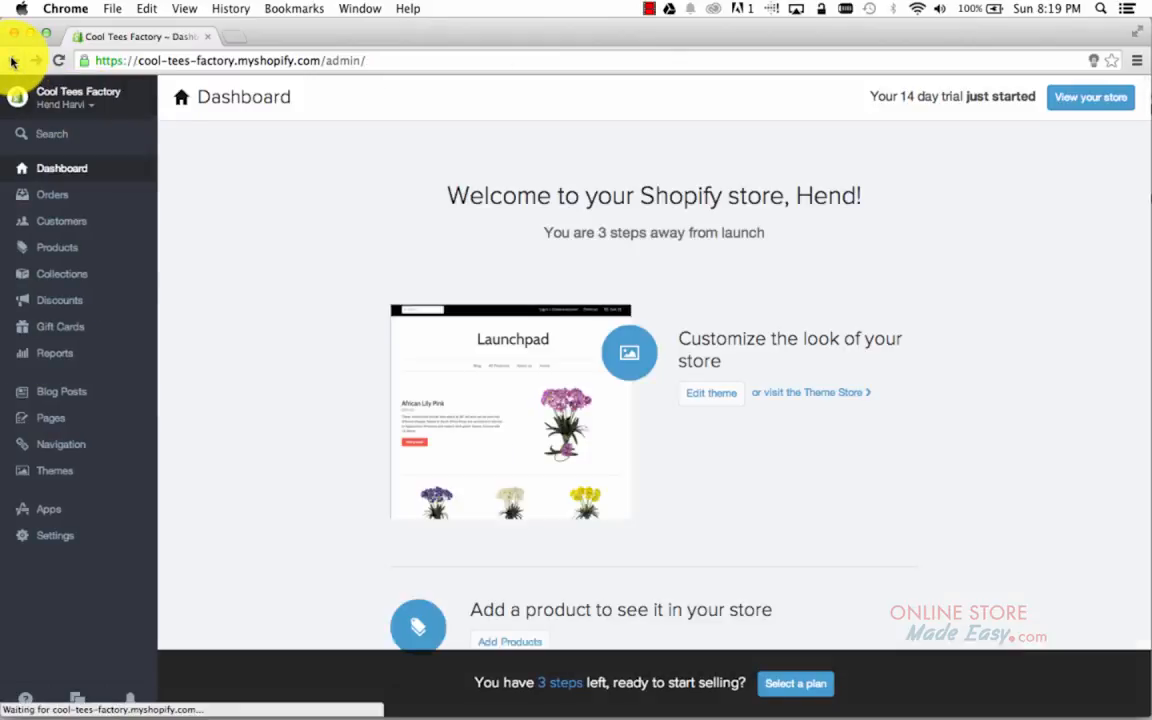
View the "Want Shopify for free?" referral page from the account options and return to the dashboard.
{"action": "left_click", "coordinate": [70, 98]}
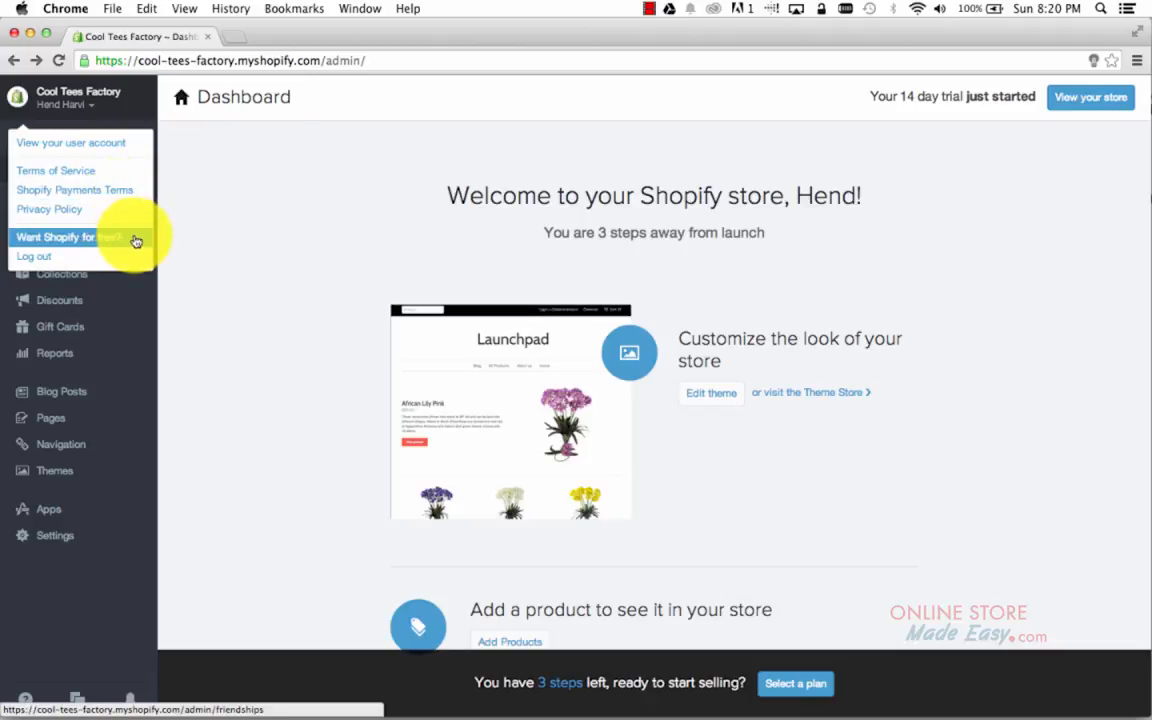
{"action": "left_click", "coordinate": [136, 241]}
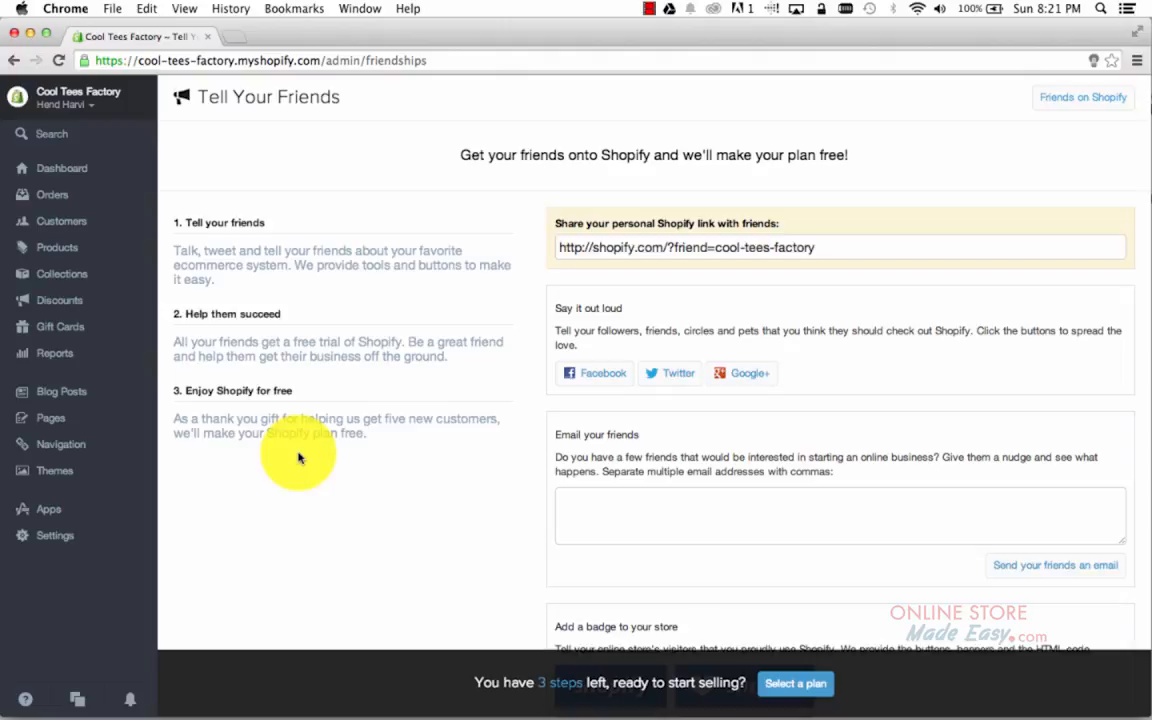
{"action": "left_click", "coordinate": [14, 60]}
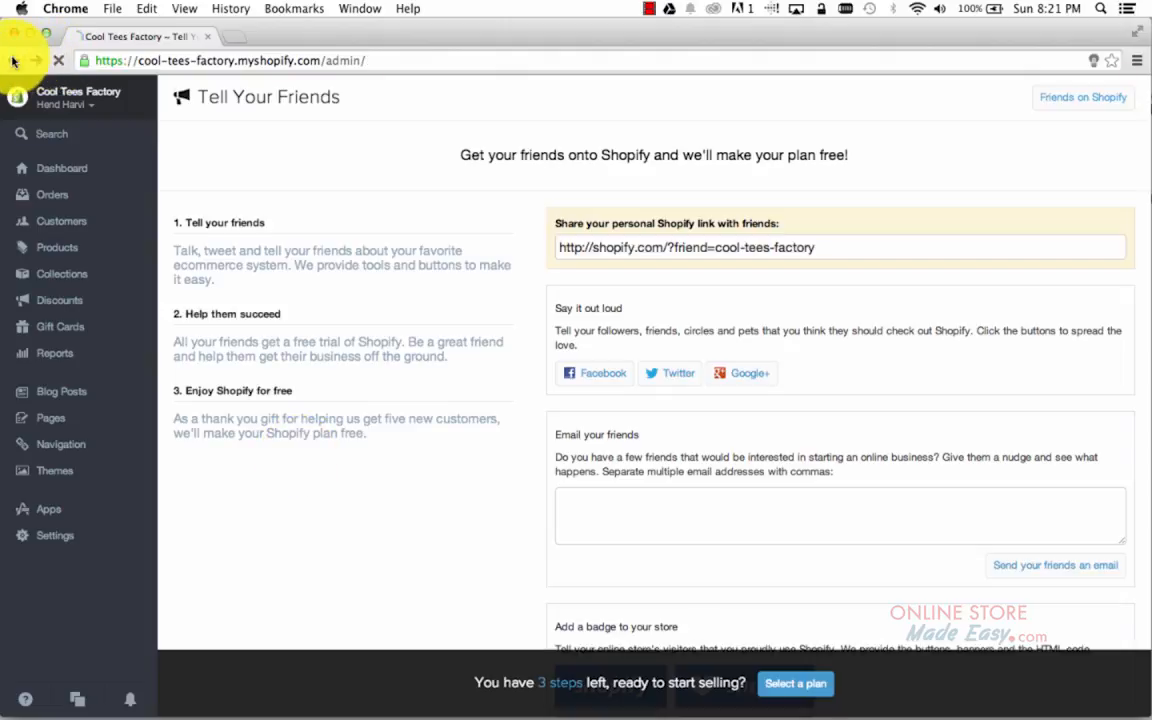
{"action": "left_click", "coordinate": [70, 98]}
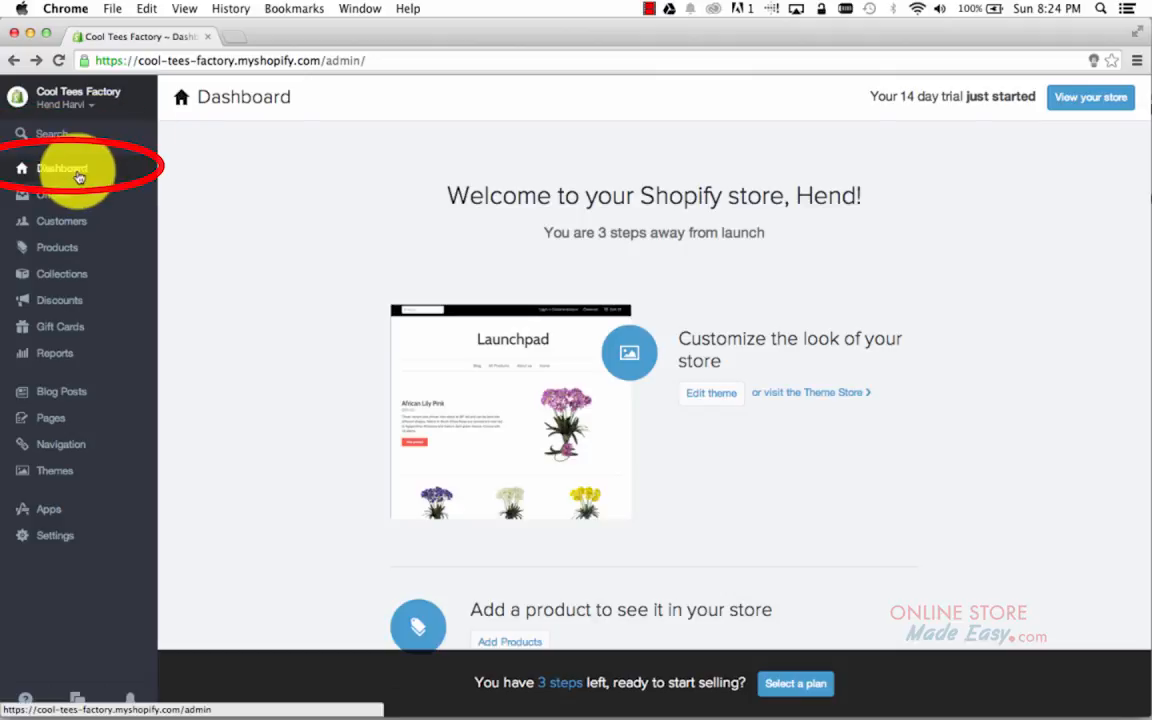
Look through the Dashboard, Orders, Customers and Products sections of the store admin.
{"action": "left_click", "coordinate": [76, 171]}
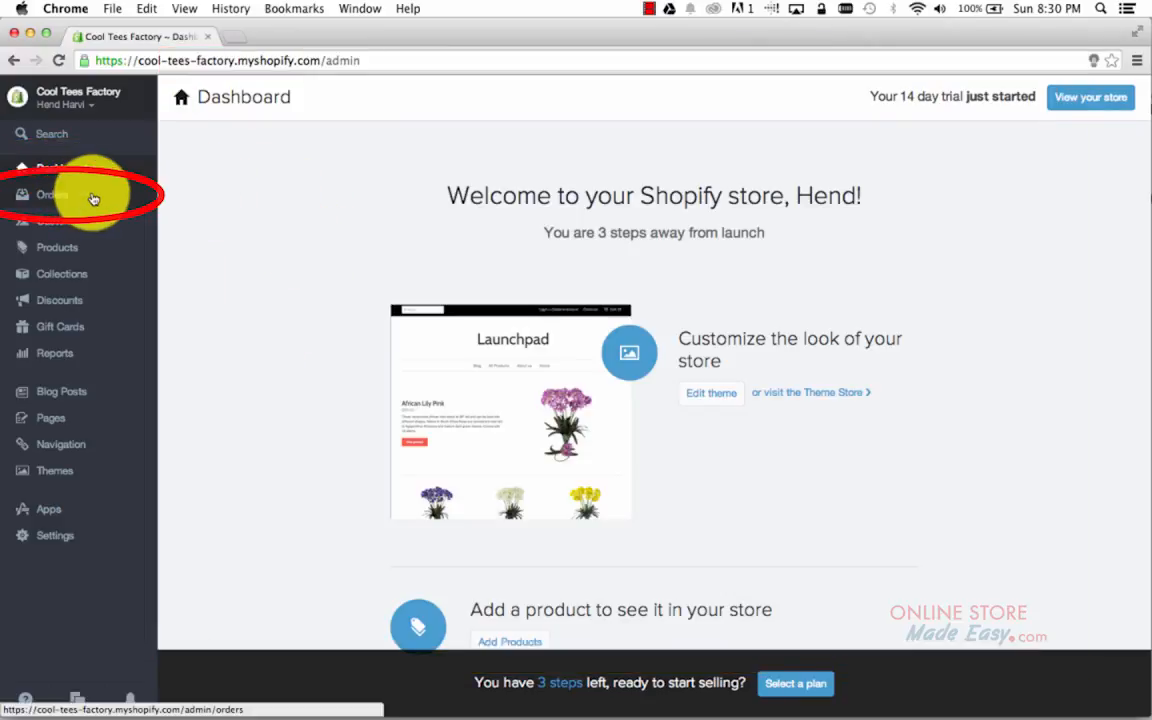
{"action": "left_click", "coordinate": [71, 199]}
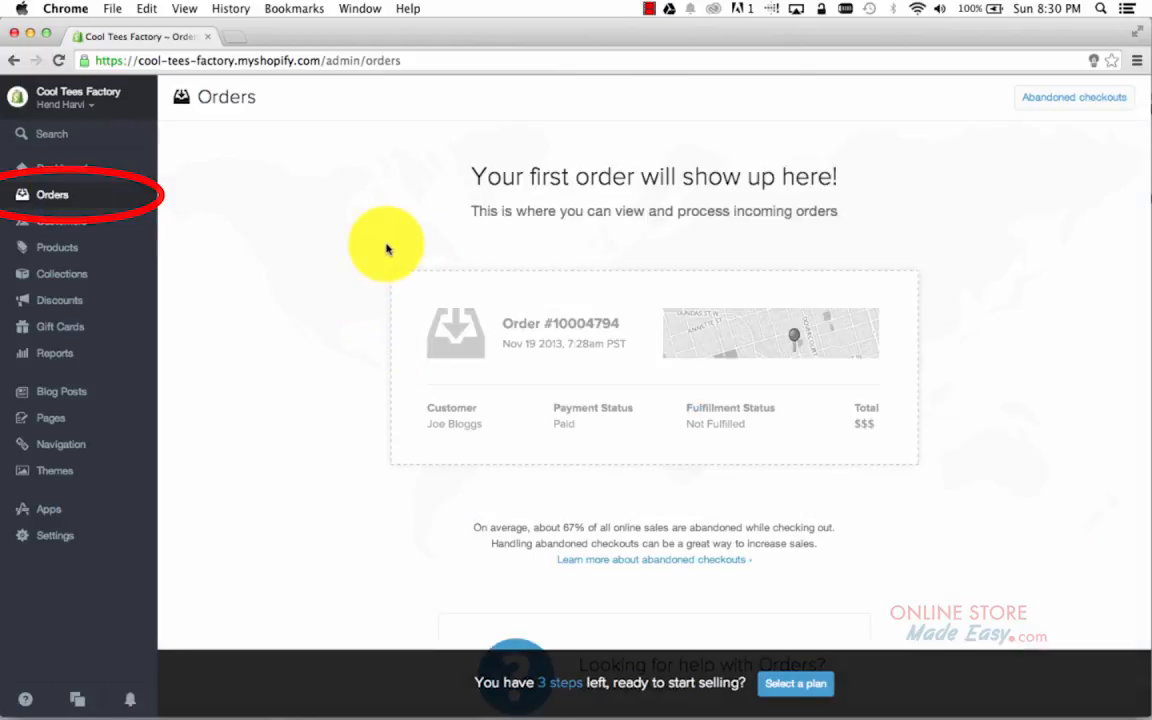
{"action": "left_click", "coordinate": [82, 224]}
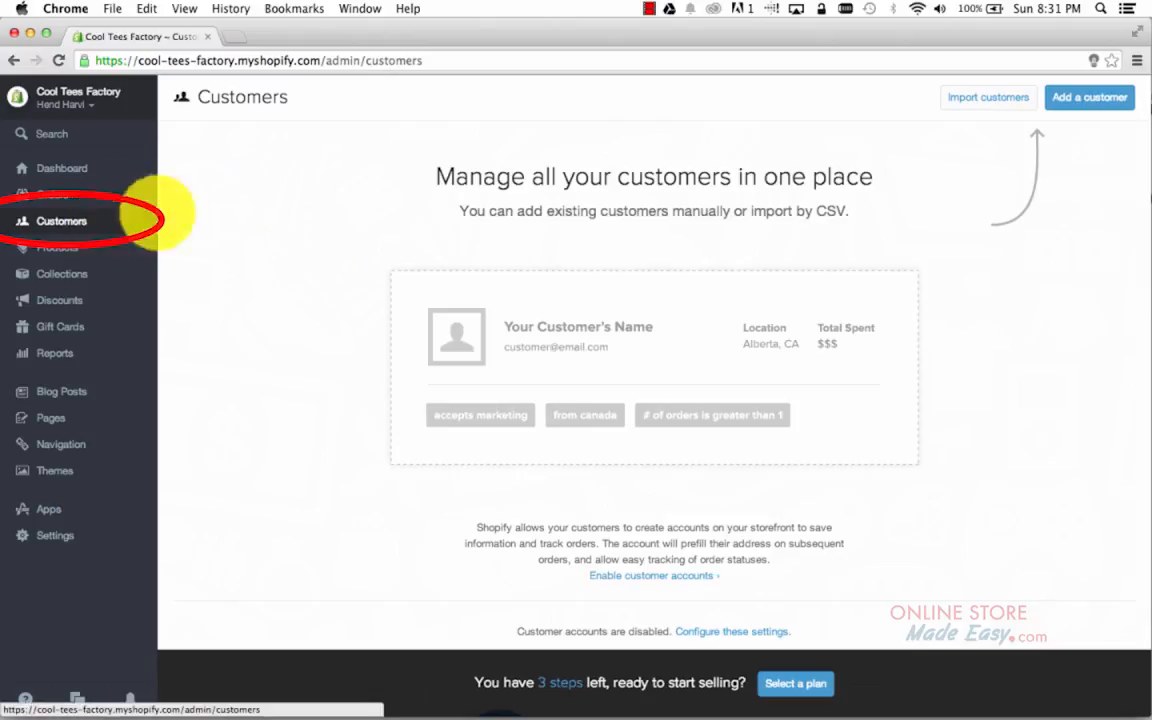
{"action": "left_click", "coordinate": [78, 256]}
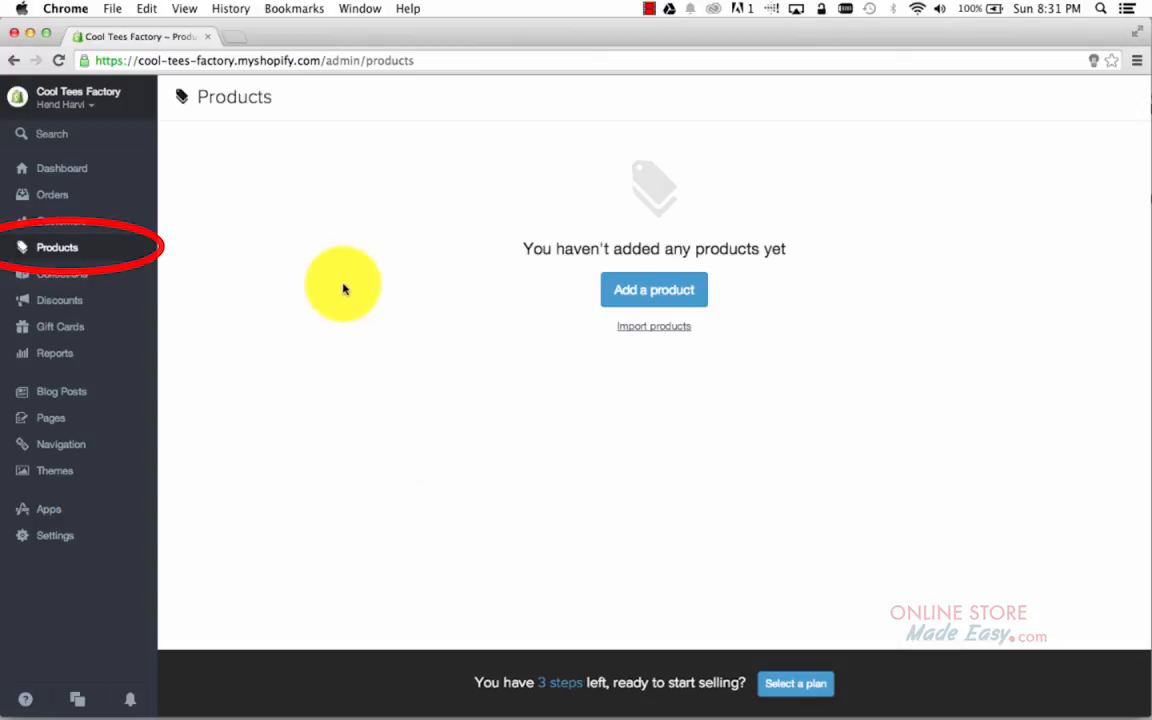
Look through the Collections, Discounts, Gift Cards and Reports sections of the store admin.
{"action": "left_click", "coordinate": [80, 281]}
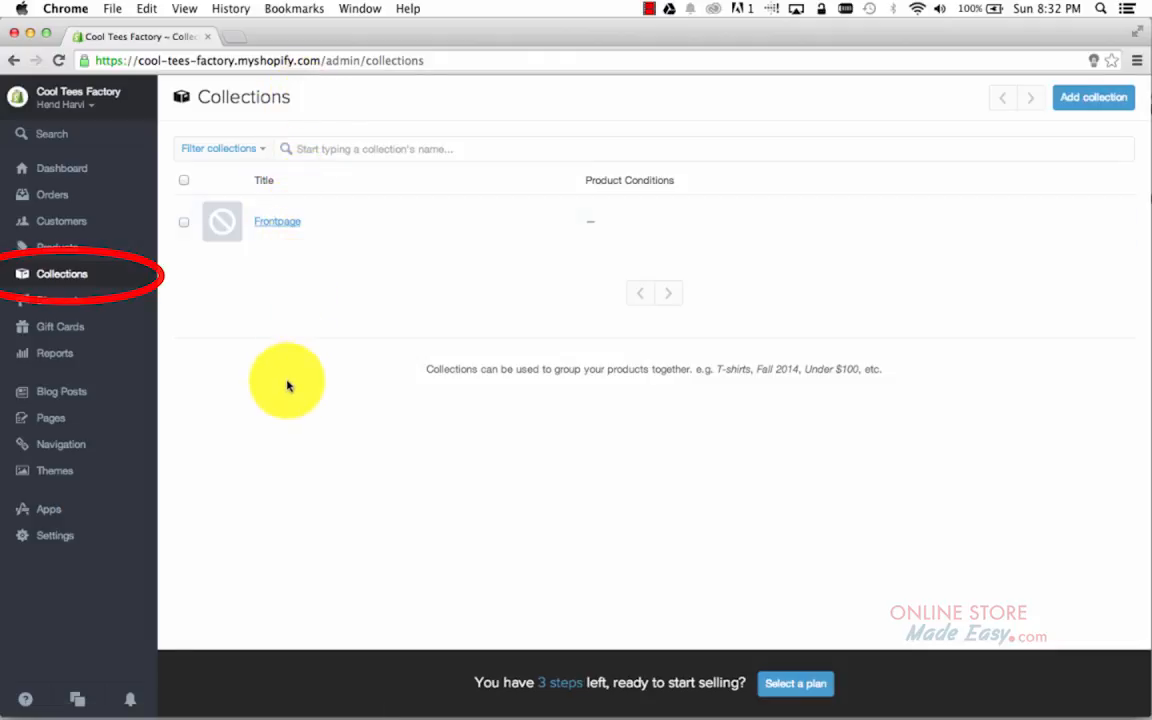
{"action": "left_click", "coordinate": [83, 304]}
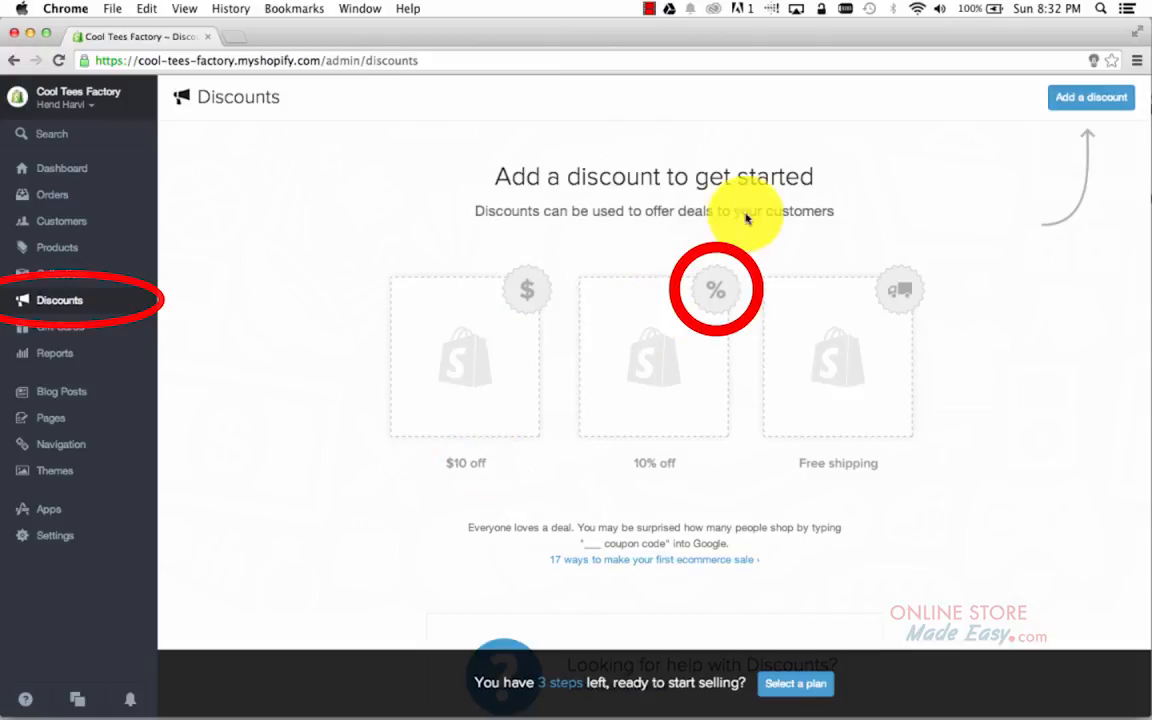
{"action": "left_click", "coordinate": [85, 332]}
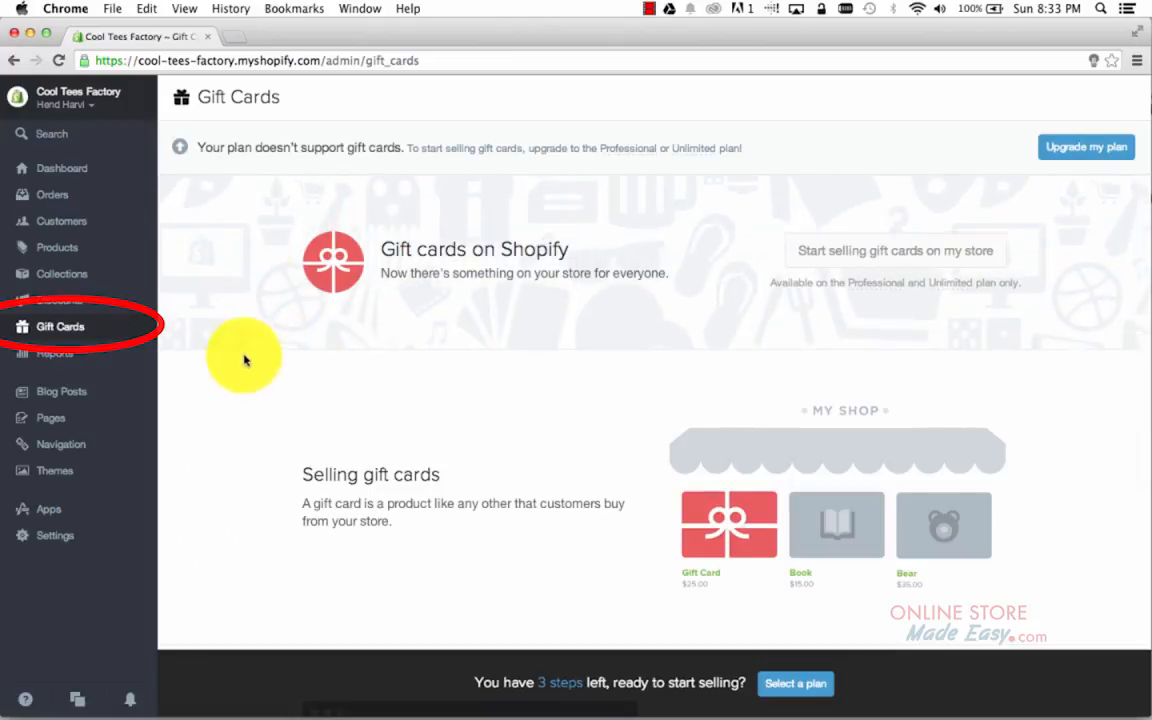
{"action": "left_click", "coordinate": [56, 356]}
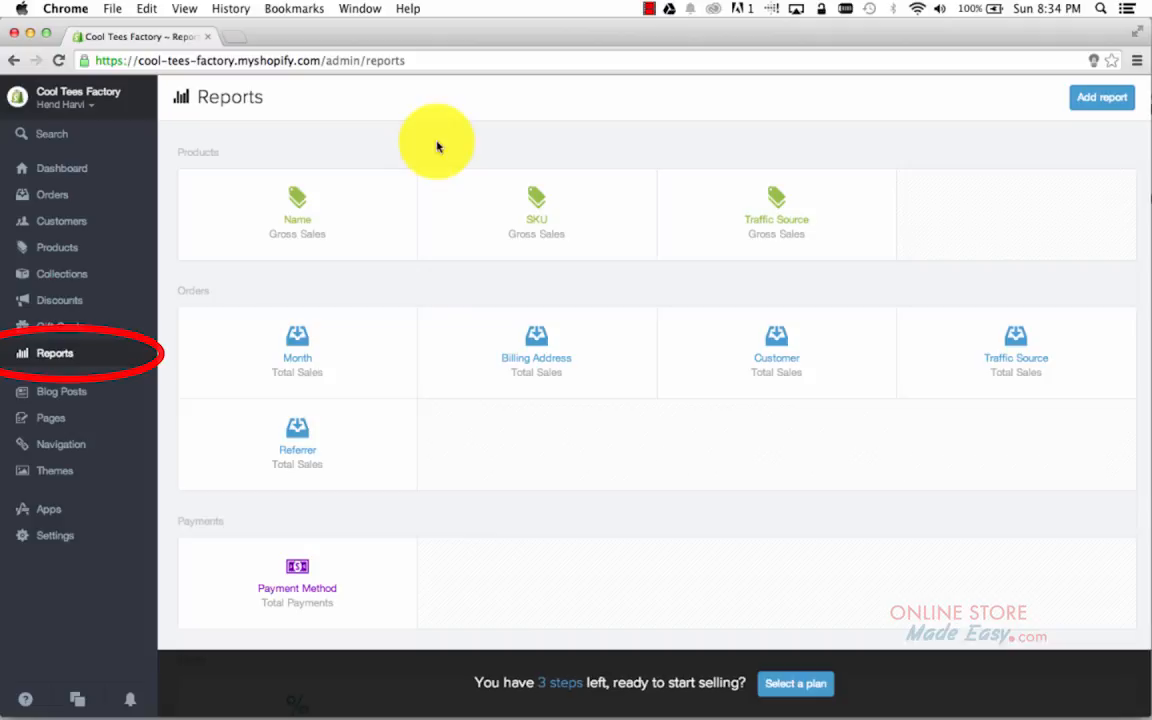
Look through the Blog Posts, Pages and Navigation sections of the store admin.
{"action": "left_click", "coordinate": [87, 395]}
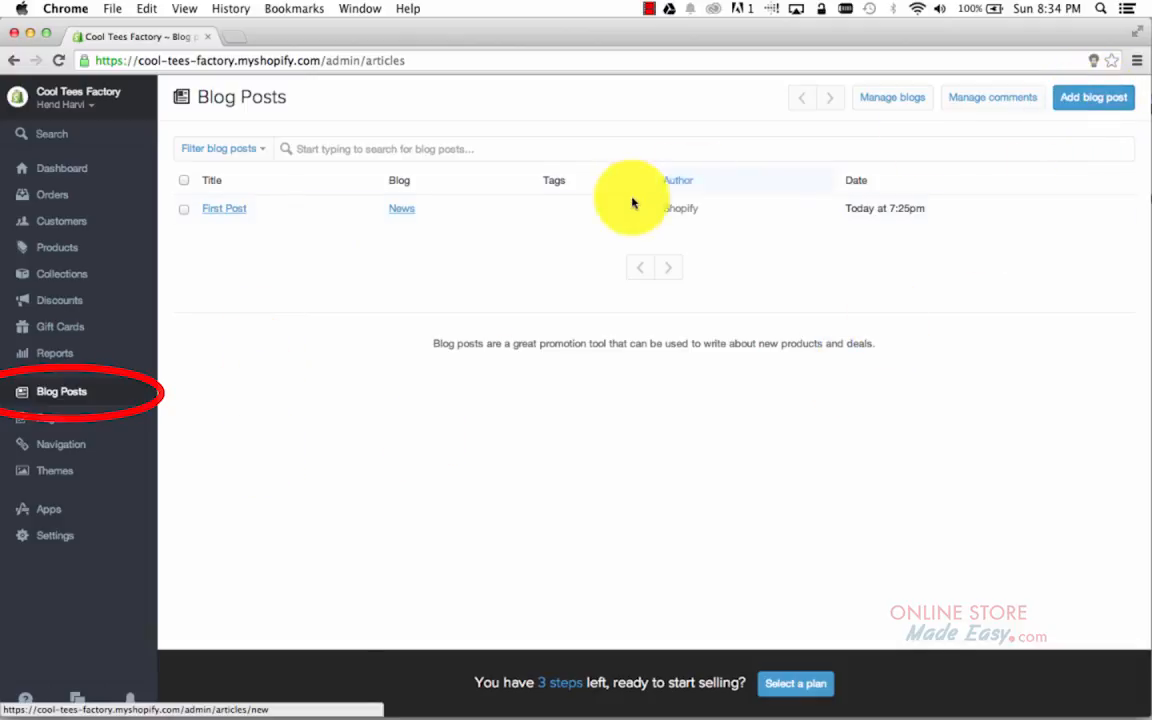
{"action": "left_click", "coordinate": [50, 418]}
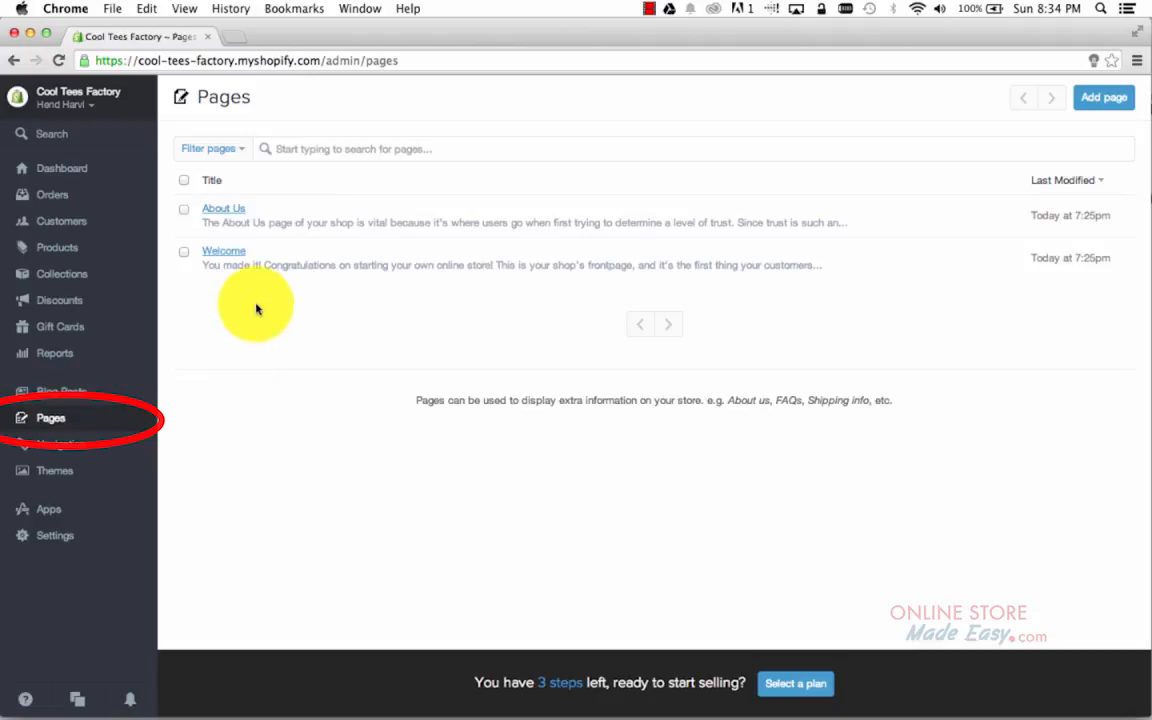
{"action": "left_click", "coordinate": [76, 449]}
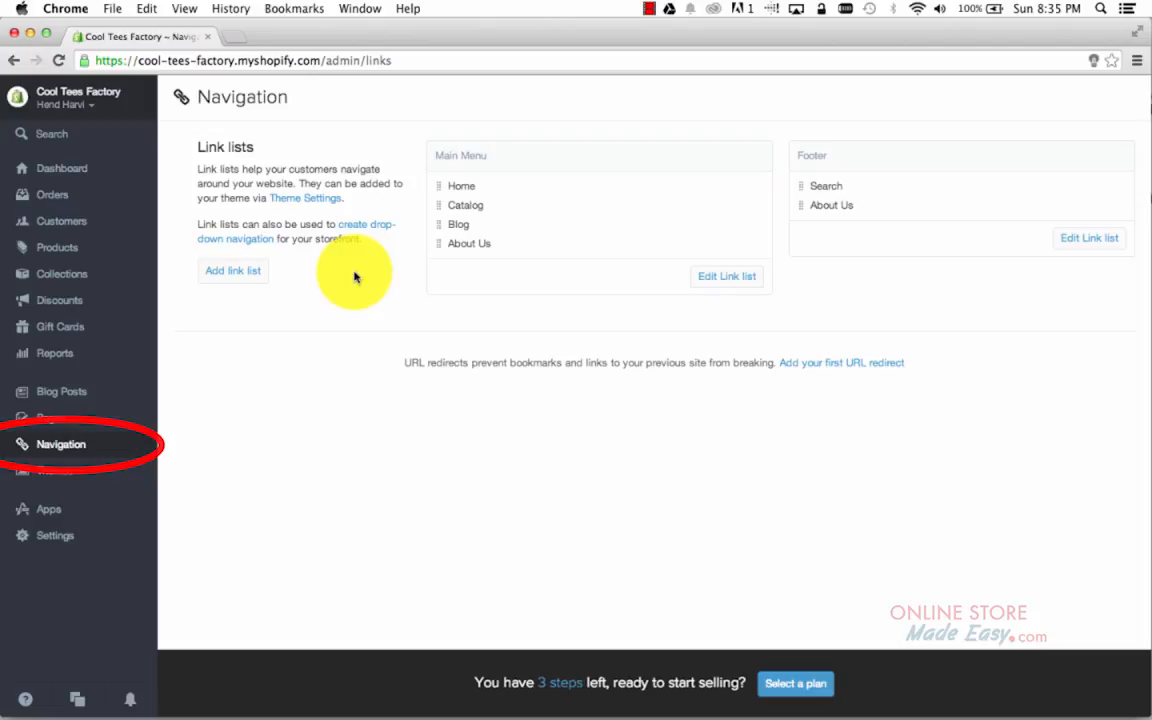
Examine the main menu and home page of shrimptoys.com in a new browser tab, and return to the store admin.
{"action": "left_click", "coordinate": [237, 40]}
{"action": "type", "text": "shrimptoys.com"}
{"action": "key", "text": "Return"}
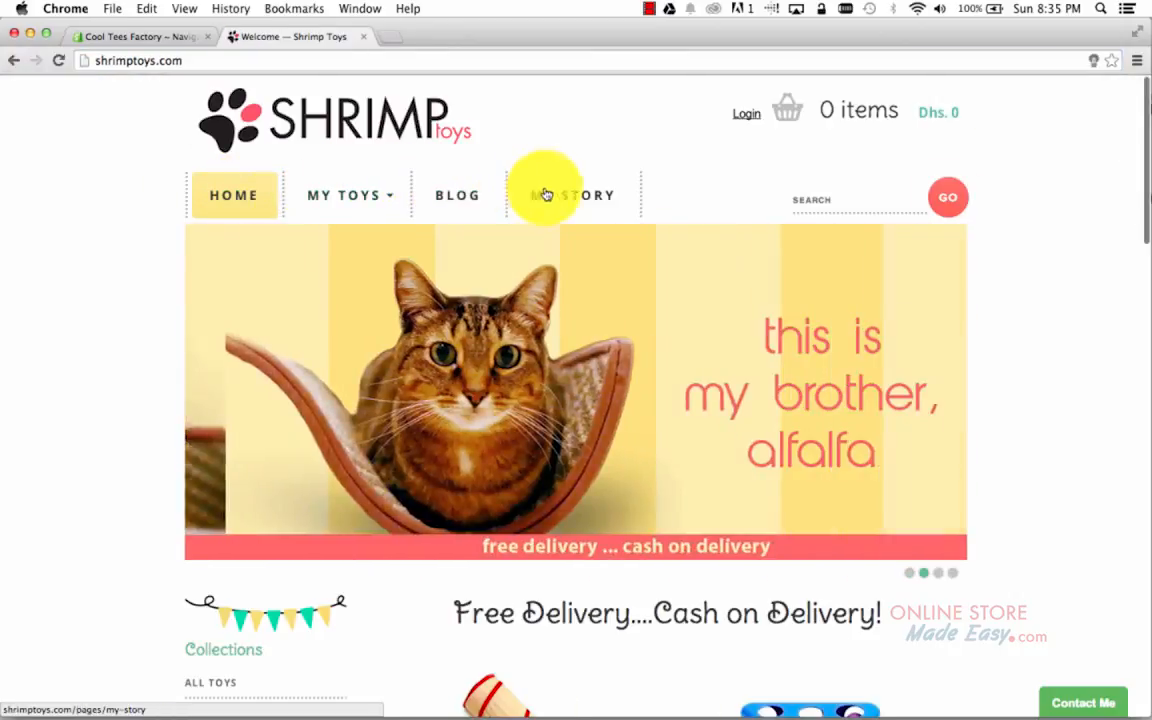
{"action": "mouse_move", "coordinate": [318, 196]}
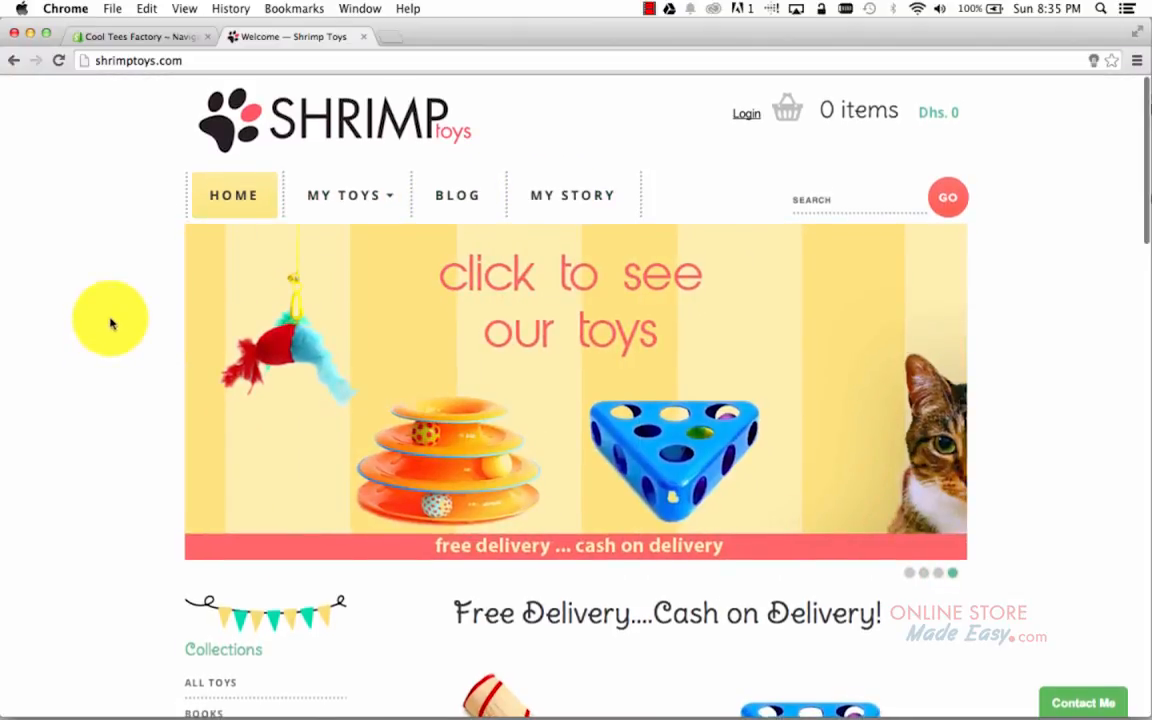
{"action": "scroll", "coordinate": [112, 323], "scroll_direction": "down", "scroll_amount": 20}
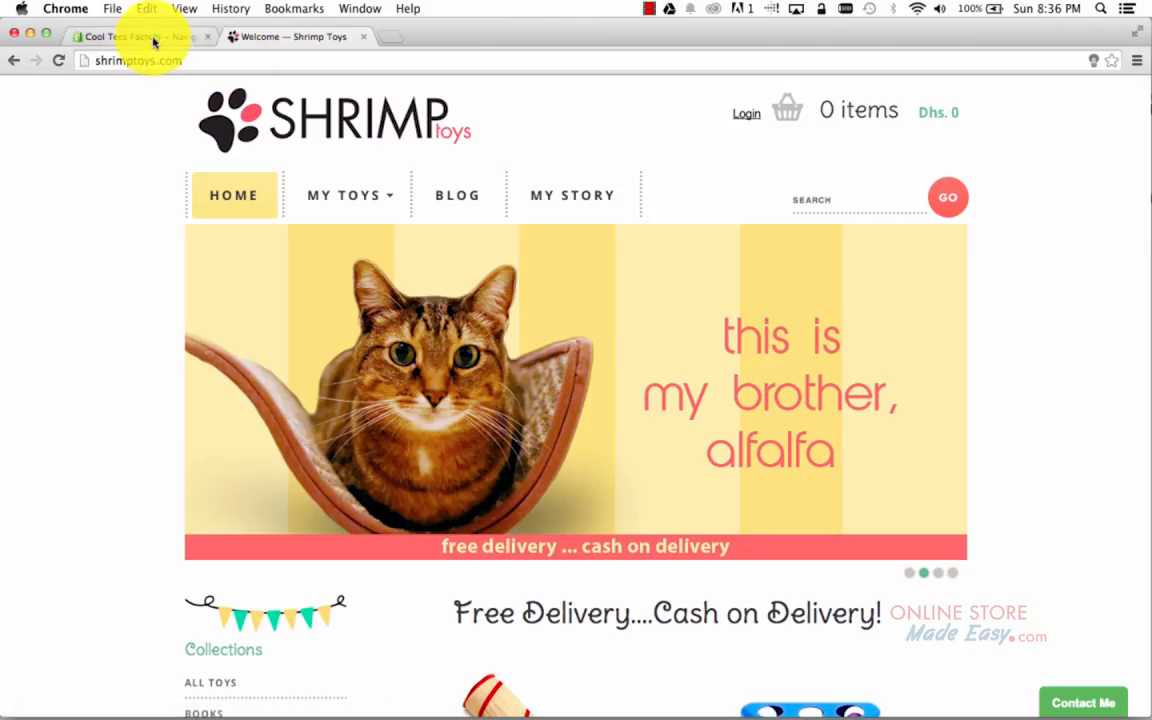
{"action": "left_click", "coordinate": [148, 37]}
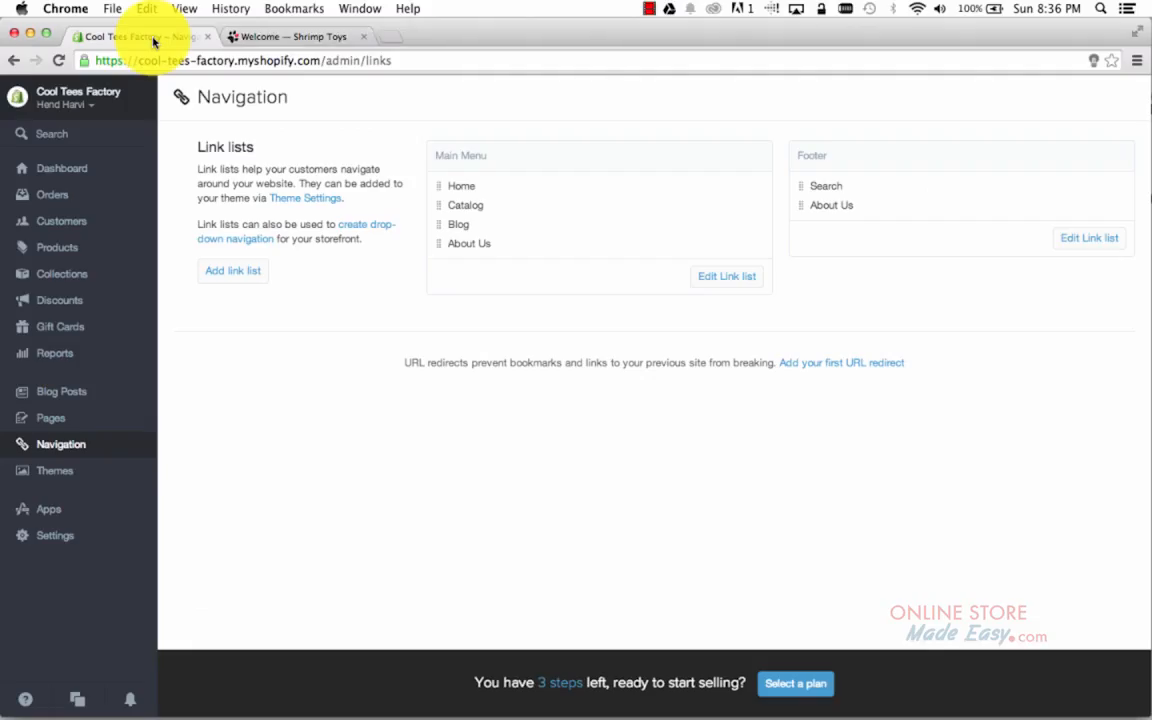
View the Themes and Apps sections, and check how to go from the store settings back to the main admin.
{"action": "left_click", "coordinate": [57, 476]}
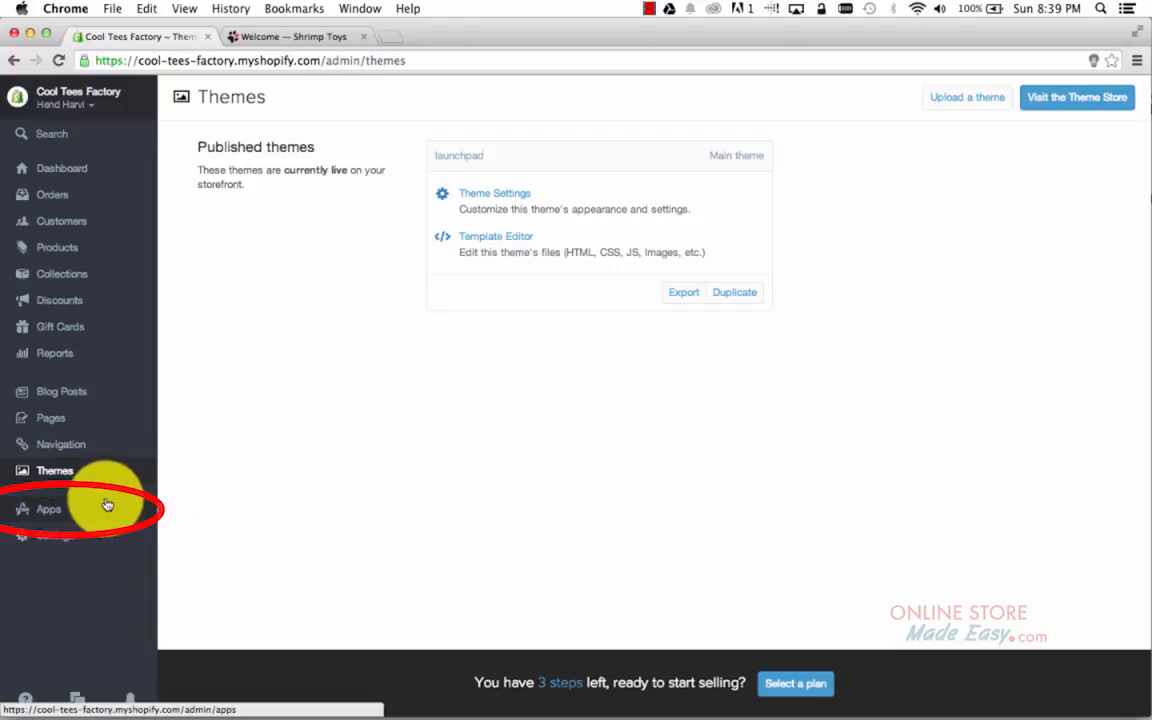
{"action": "left_click", "coordinate": [50, 513]}
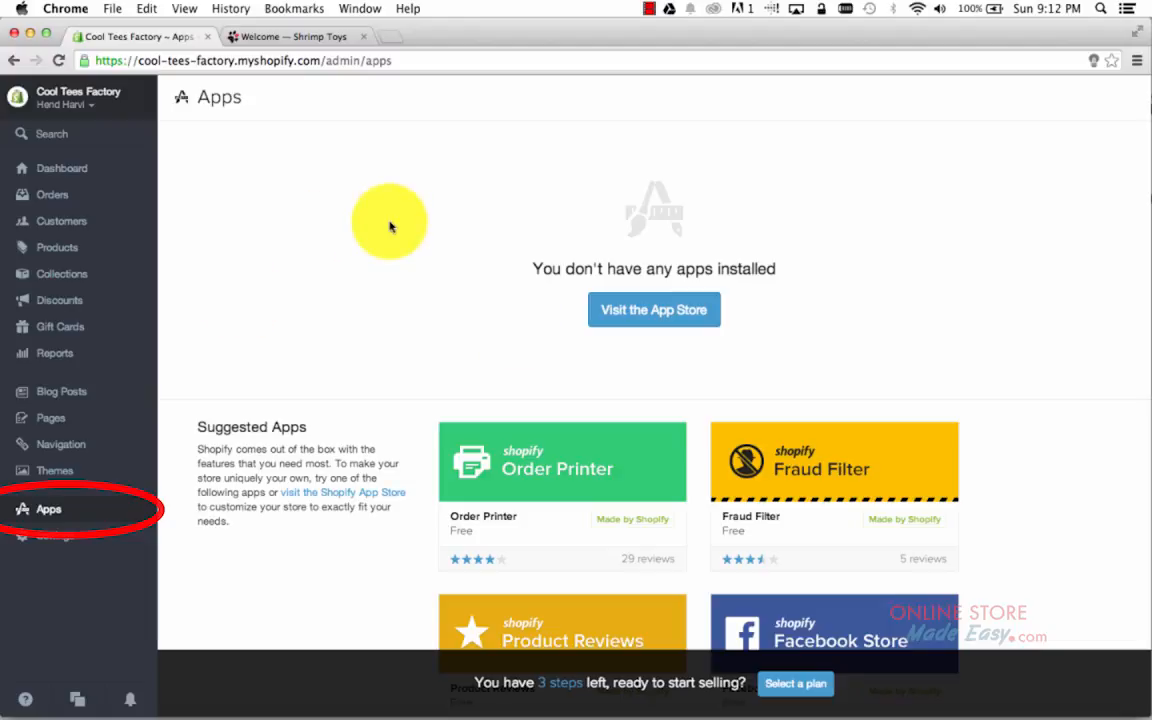
{"action": "left_click", "coordinate": [67, 541]}
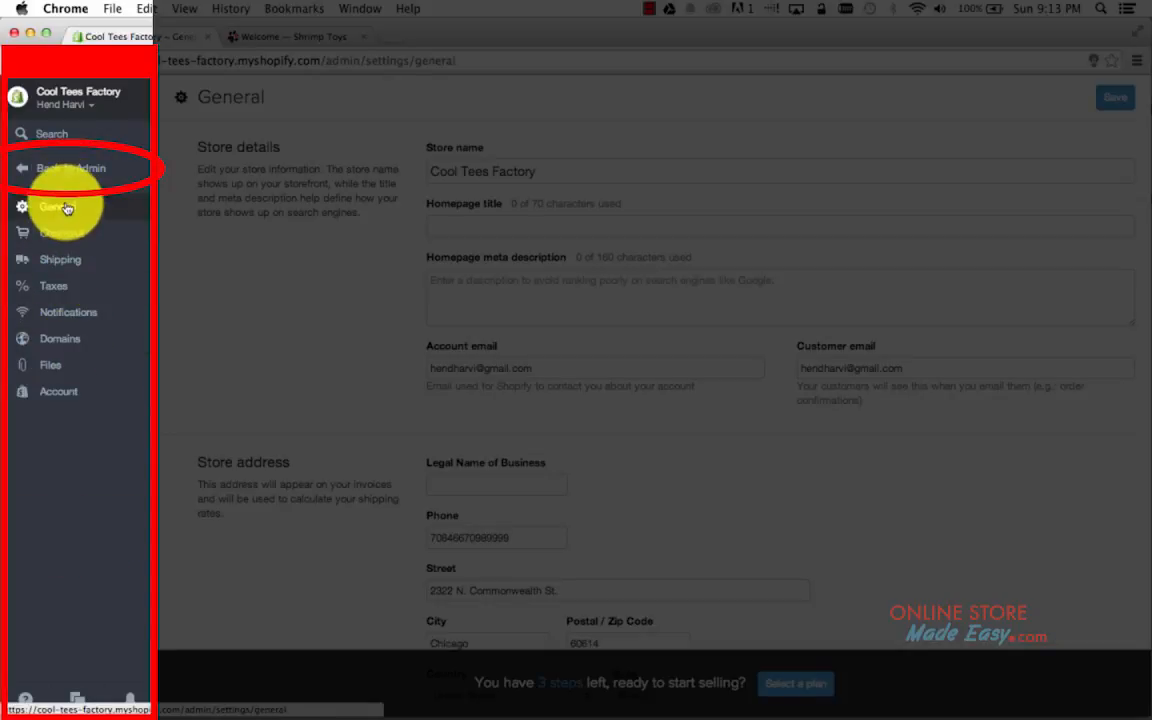
{"action": "left_click", "coordinate": [42, 171]}
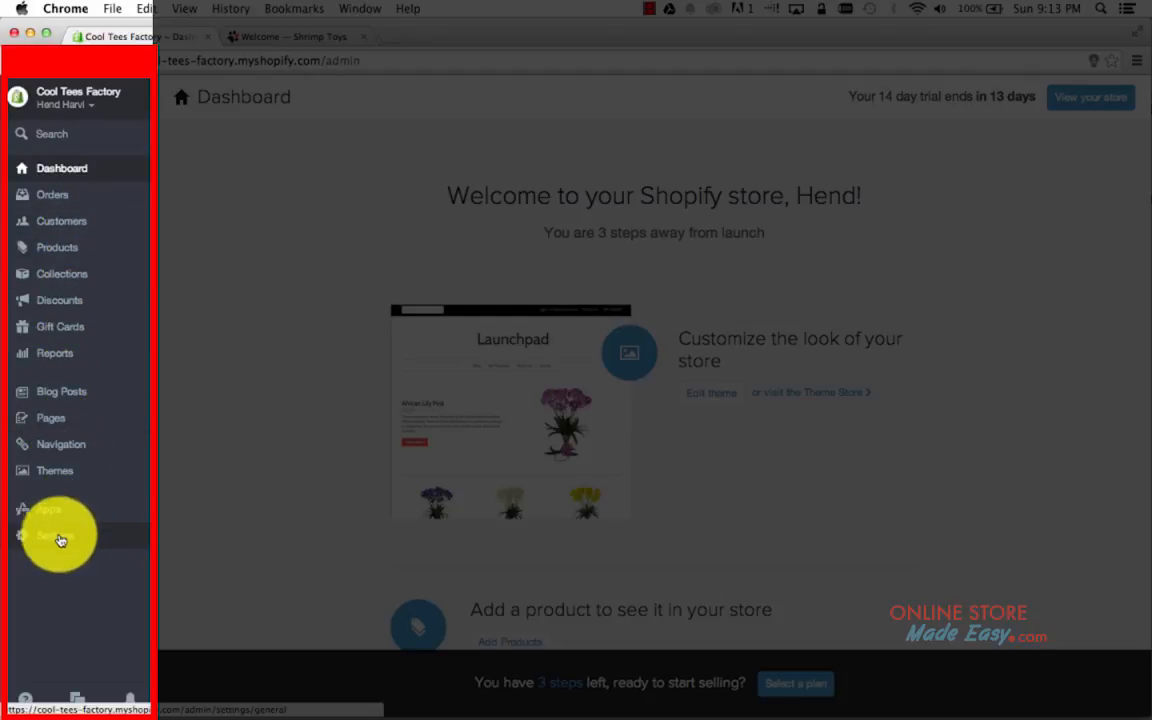
Review the store's general settings, from store details and address to standards, Google Analytics and storefront password.
{"action": "left_click", "coordinate": [60, 538]}
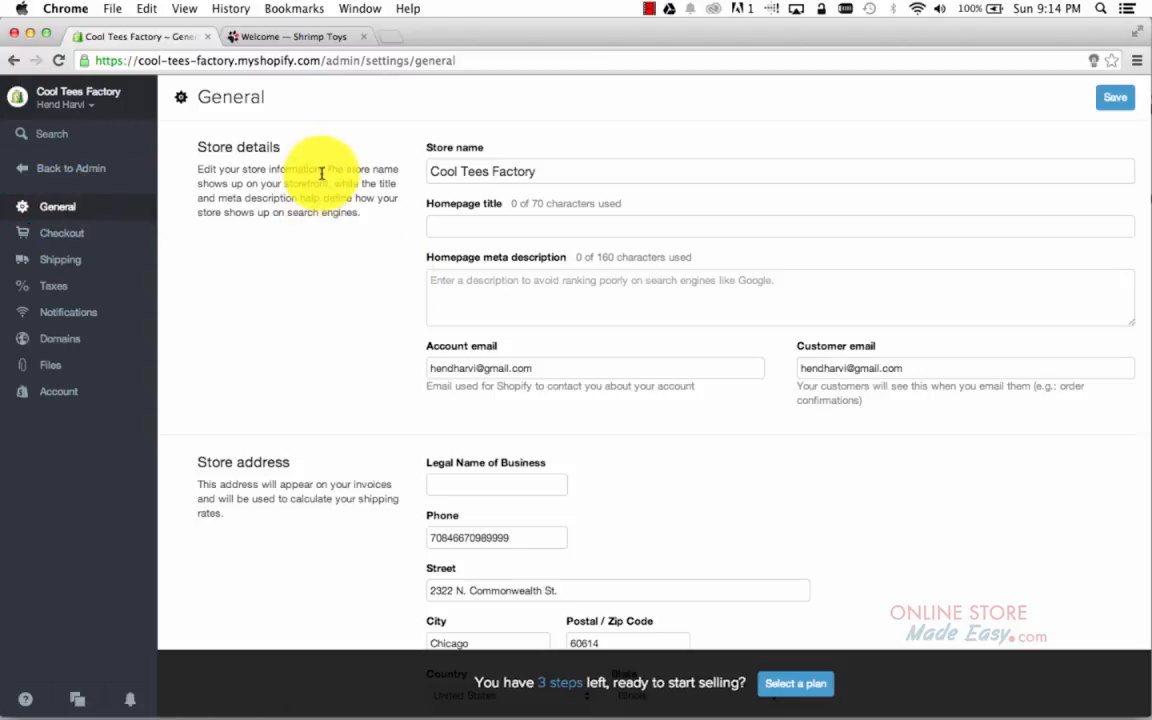
{"action": "scroll", "coordinate": [380, 411], "scroll_direction": "down", "scroll_amount": 10}
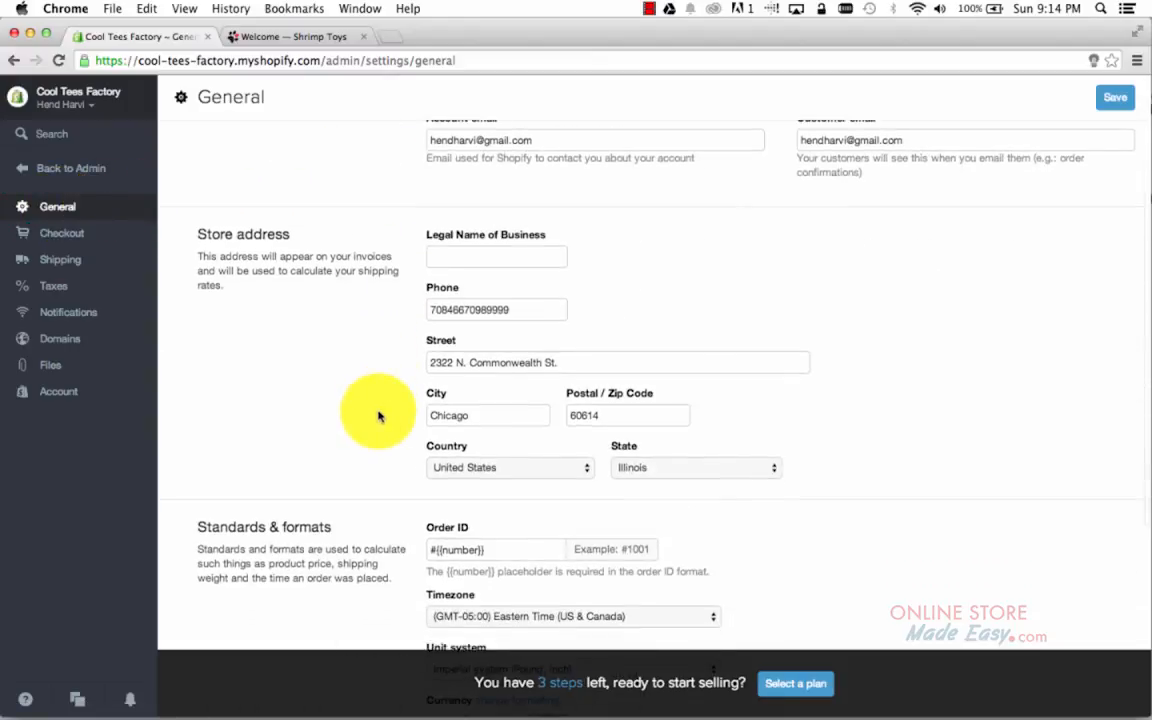
{"action": "scroll", "coordinate": [378, 415], "scroll_direction": "down", "scroll_amount": 2}
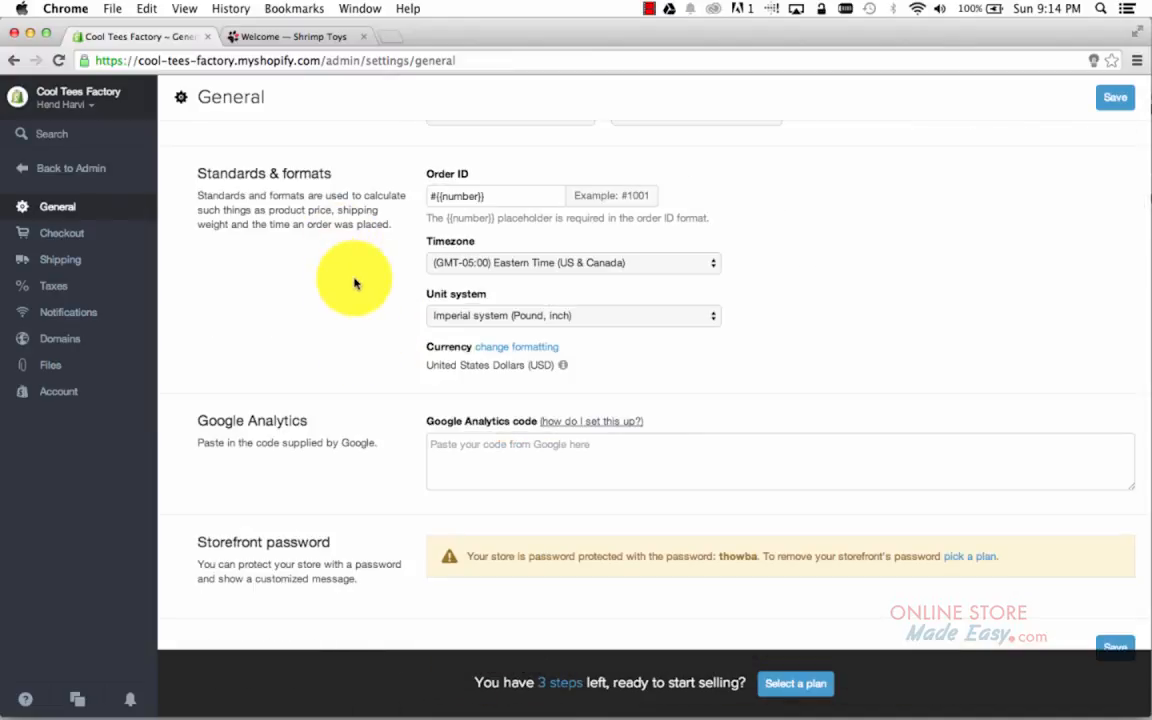
{"action": "scroll", "coordinate": [330, 380], "scroll_direction": "down", "scroll_amount": 1}
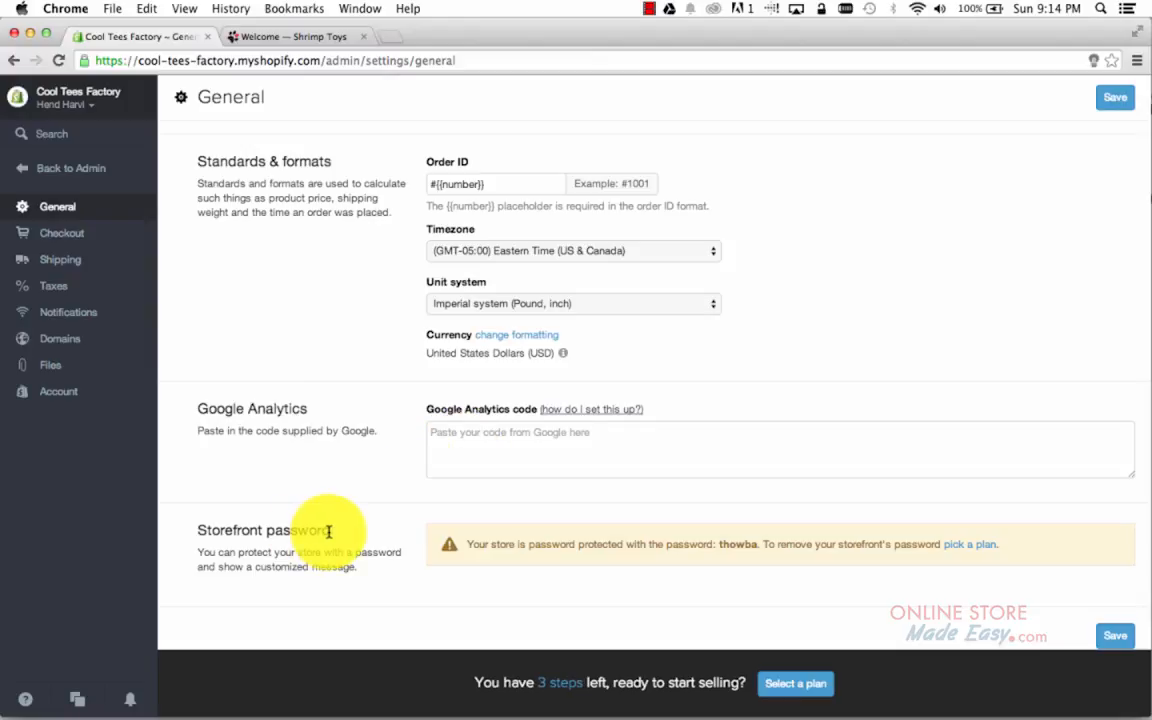
Review the store's checkout and payment settings, including payment gateways, customer accounts and order processing.
{"action": "left_click", "coordinate": [89, 240]}
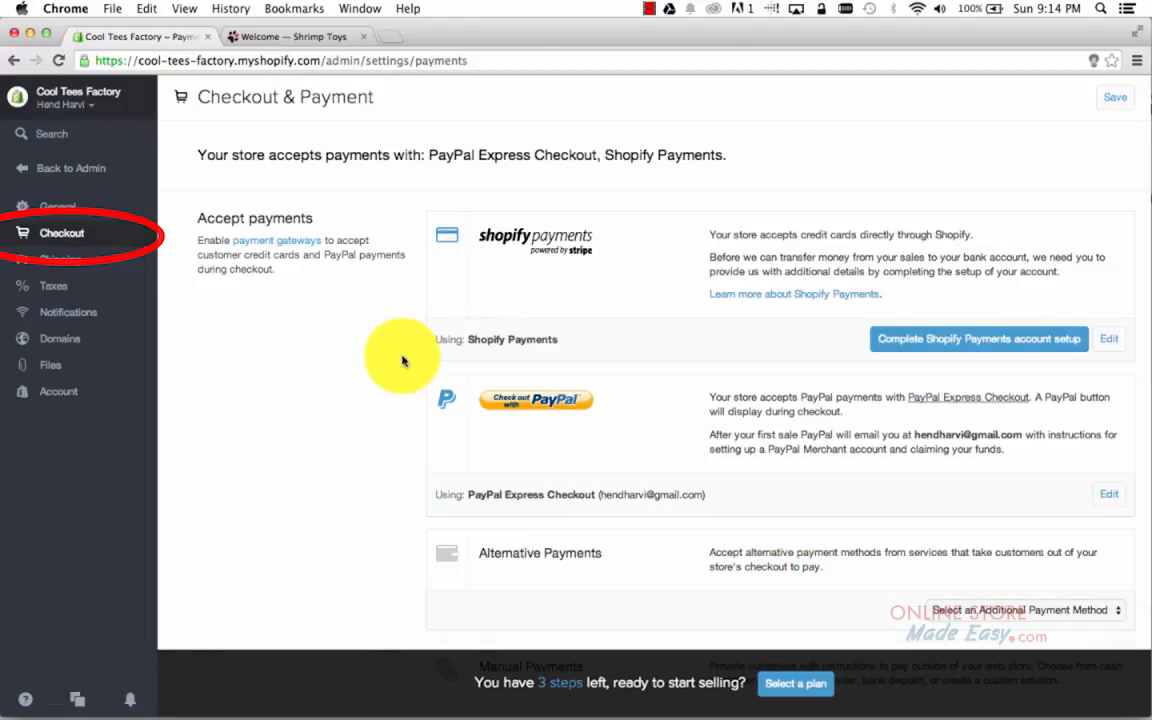
{"action": "scroll", "coordinate": [391, 437], "scroll_direction": "down", "scroll_amount": 1}
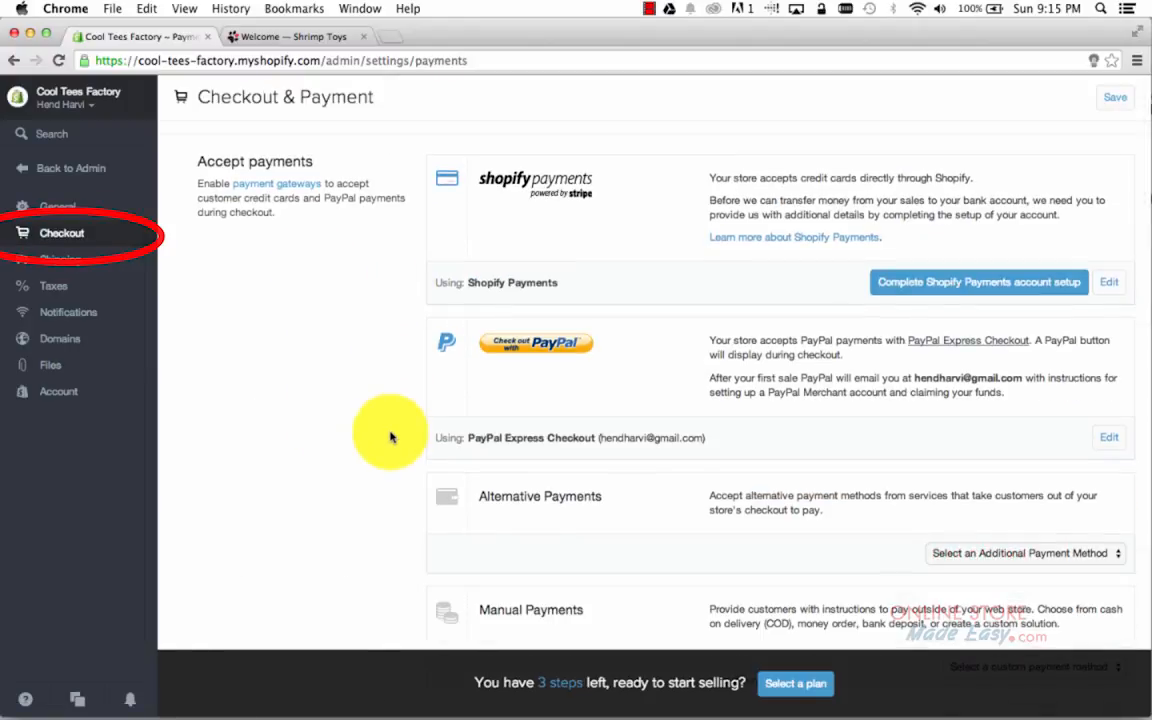
{"action": "scroll", "coordinate": [391, 437], "scroll_direction": "down", "scroll_amount": 8}
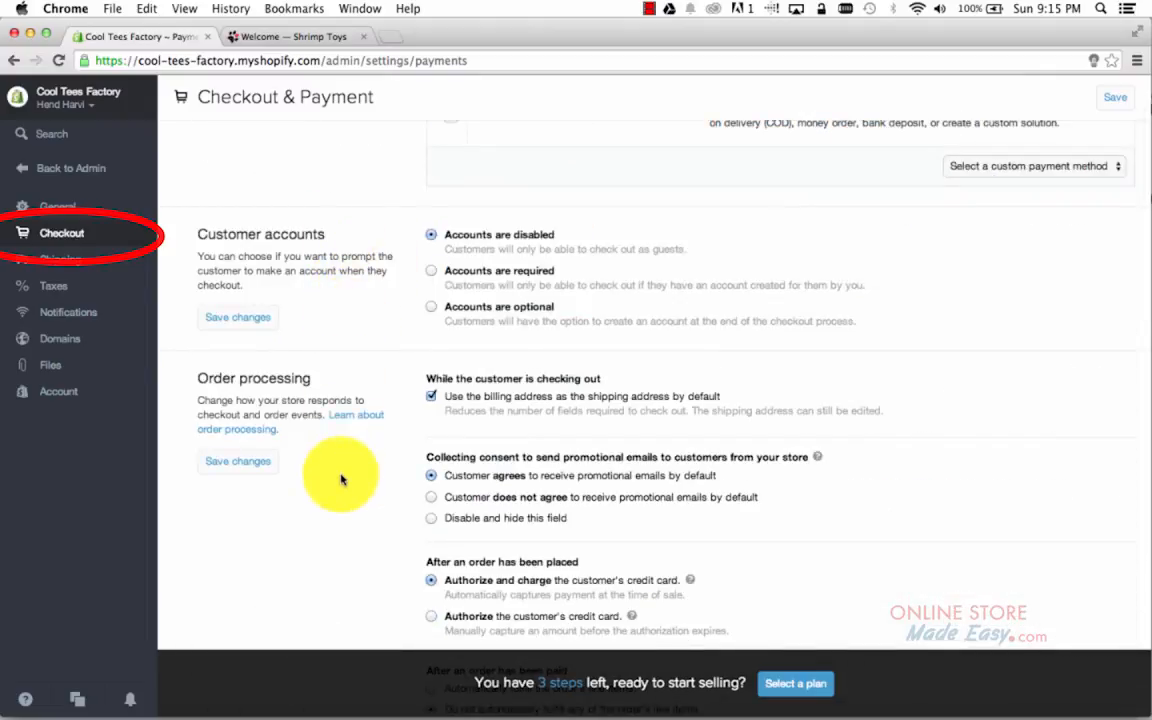
{"action": "scroll", "coordinate": [340, 480], "scroll_direction": "down", "scroll_amount": 10}
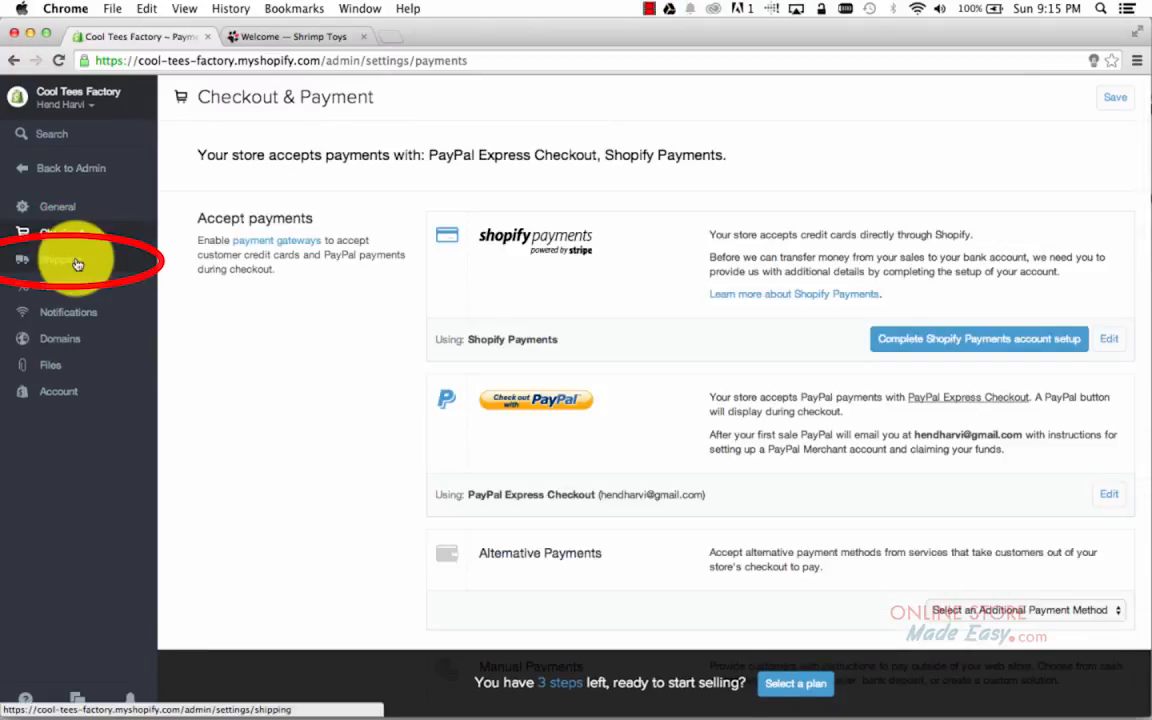
Review the store's shipping settings, from shipping rates to carrier-calculated shipping and the fulfillment/dropshipping services.
{"action": "left_click", "coordinate": [77, 262]}
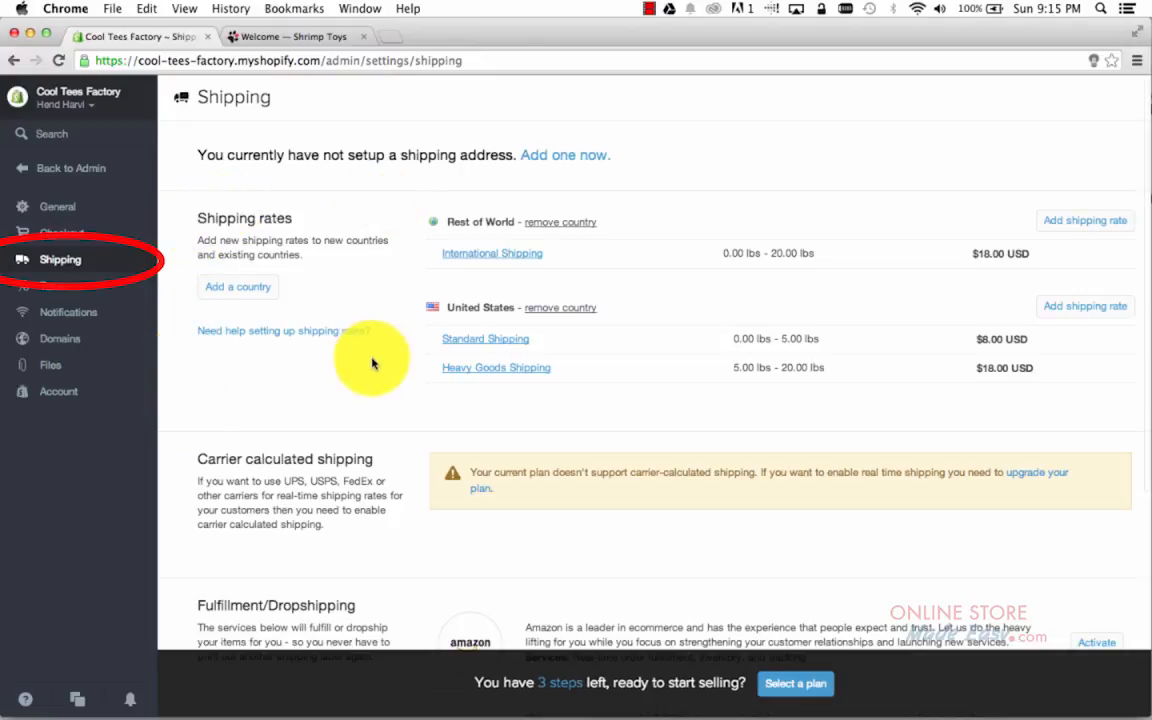
{"action": "scroll", "coordinate": [418, 363], "scroll_direction": "down", "scroll_amount": 5}
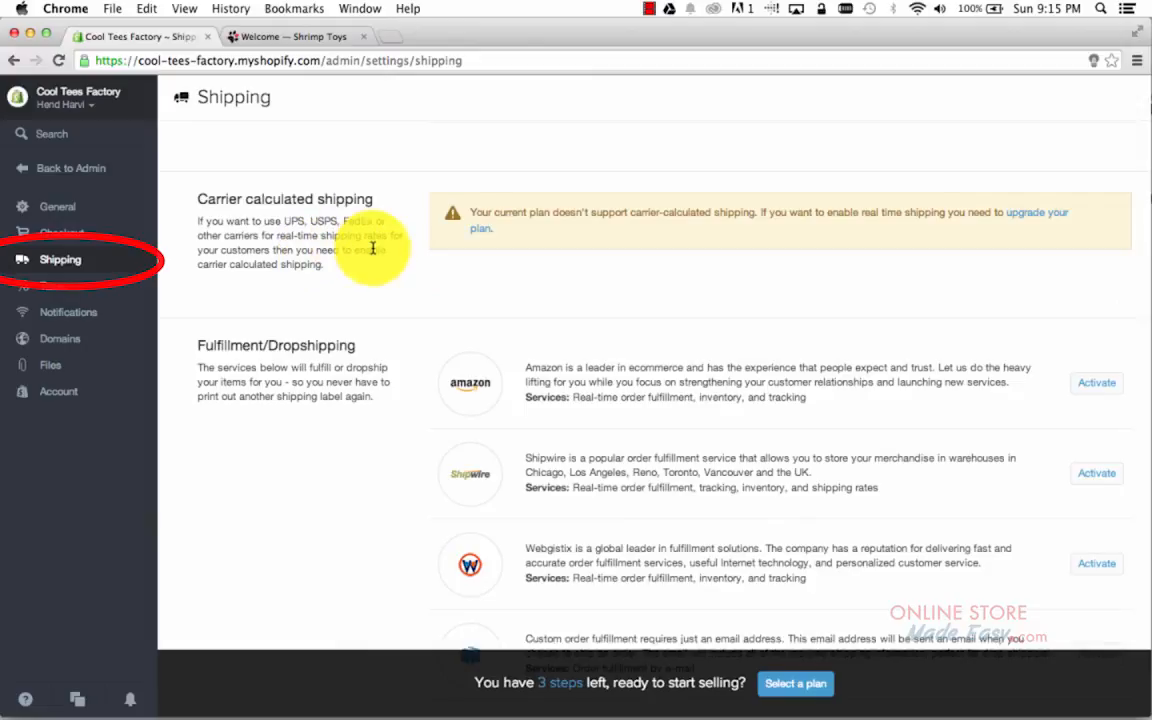
{"action": "scroll", "coordinate": [330, 400], "scroll_direction": "down", "scroll_amount": 2}
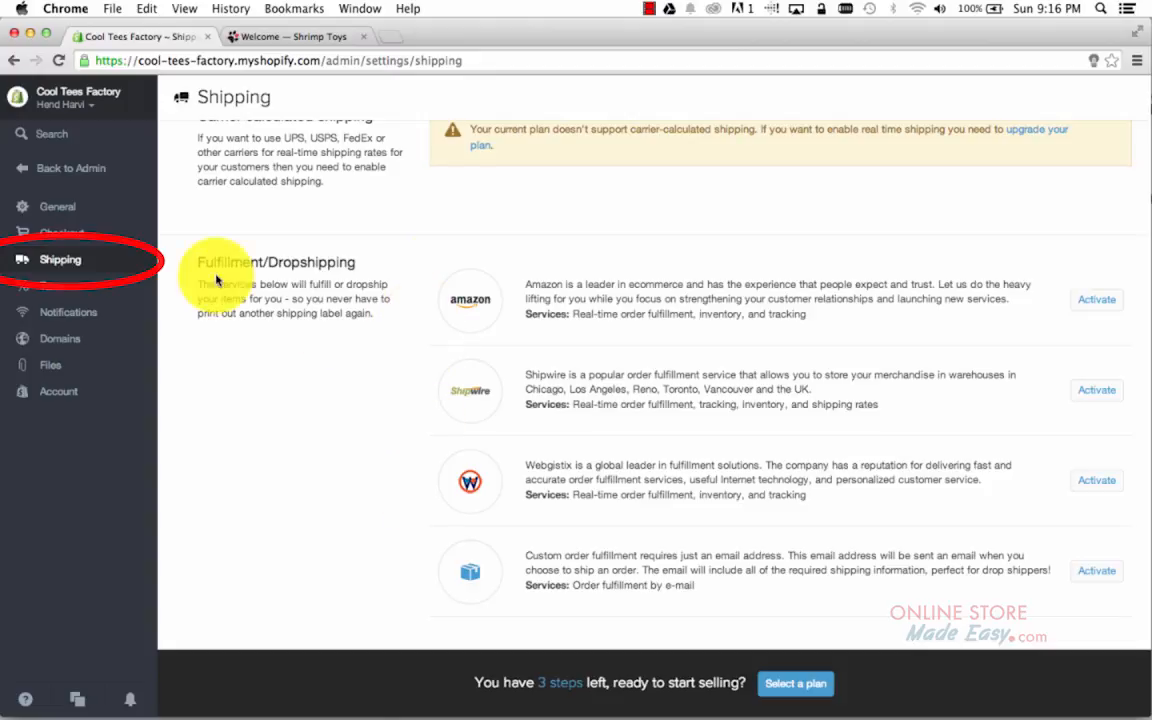
View the store's tax settings, and look through the notification settings from email templates to order notifications and webhooks.
{"action": "left_click", "coordinate": [79, 290]}
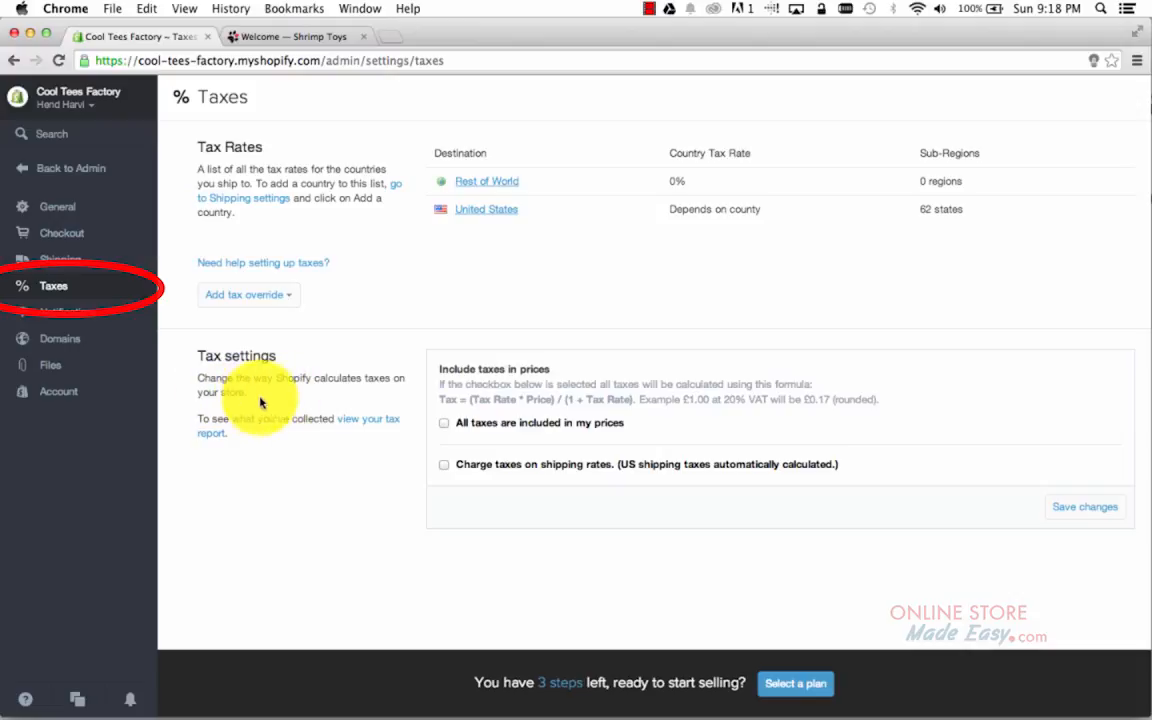
{"action": "left_click", "coordinate": [98, 320]}
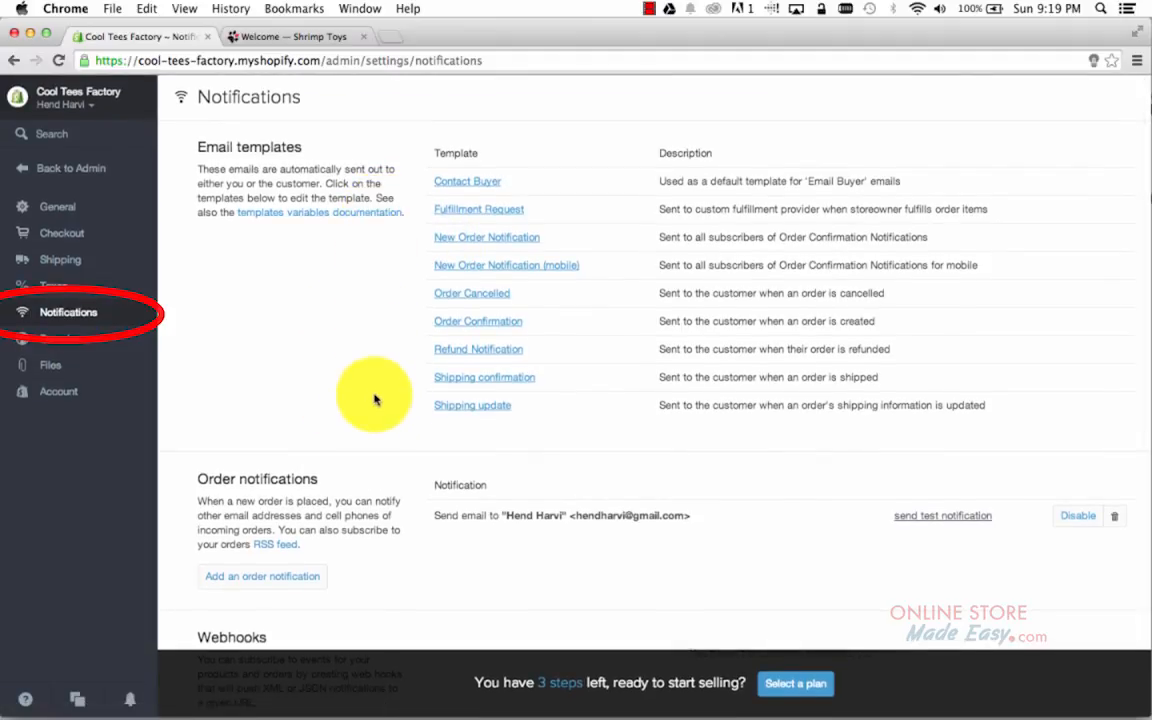
{"action": "scroll", "coordinate": [362, 385], "scroll_direction": "down", "scroll_amount": 2}
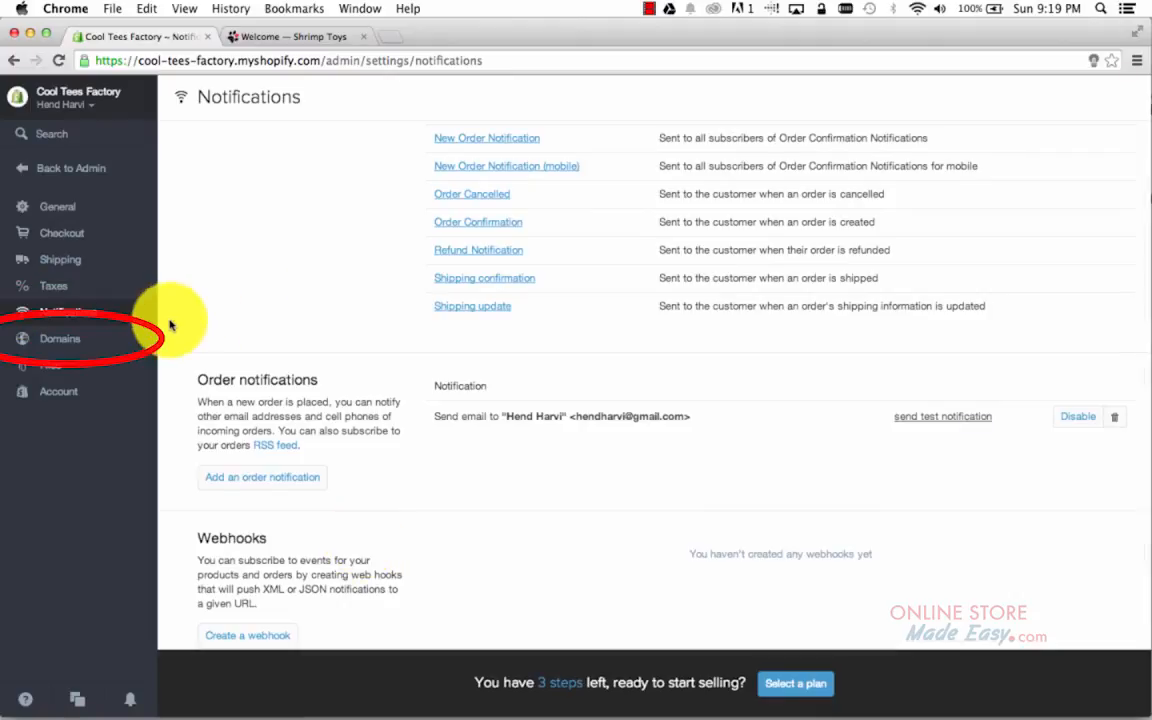
View the store's domain settings and highlight the cool-tees-factory.myshopify.com part of the page address.
{"action": "left_click", "coordinate": [62, 336]}
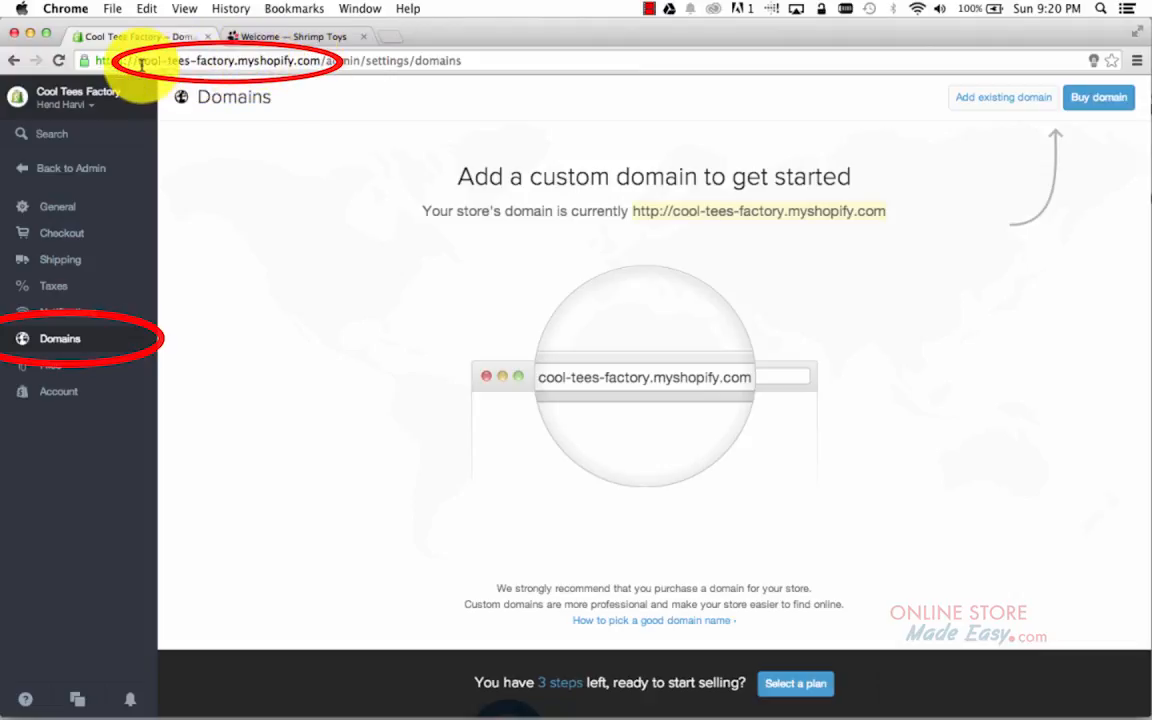
{"action": "left_click_drag", "start_coordinate": [139, 61], "coordinate": [307, 61]}
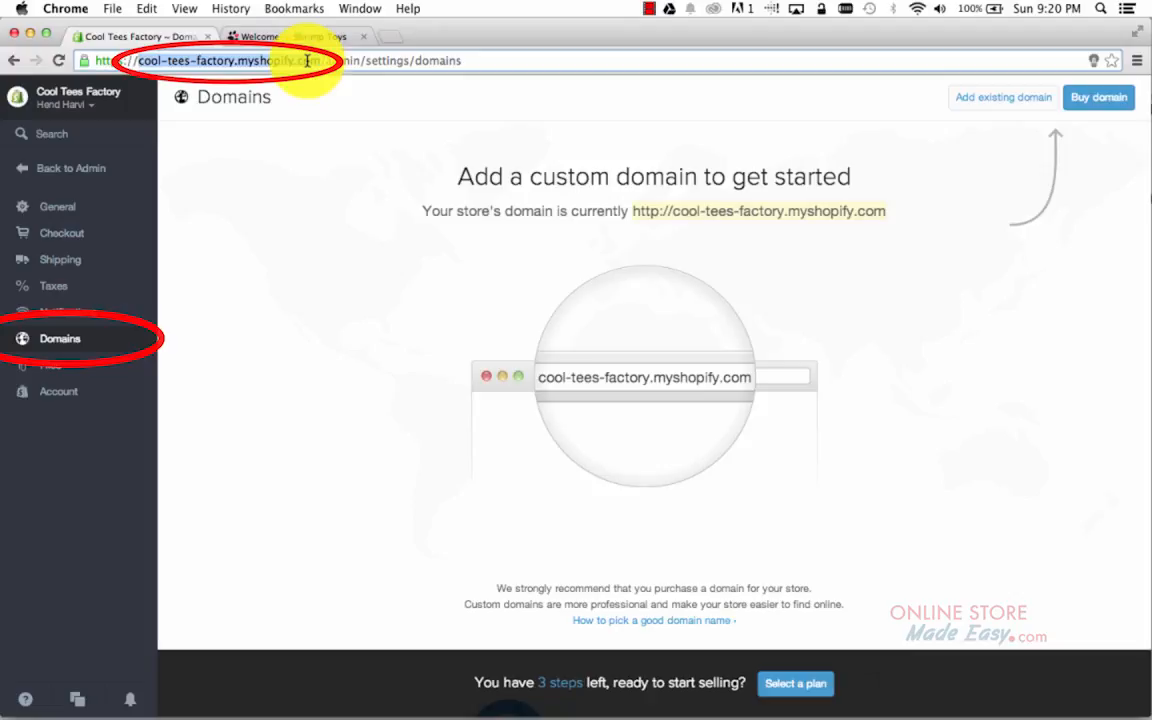
{"action": "left_click_drag", "start_coordinate": [320, 60], "coordinate": [150, 61]}
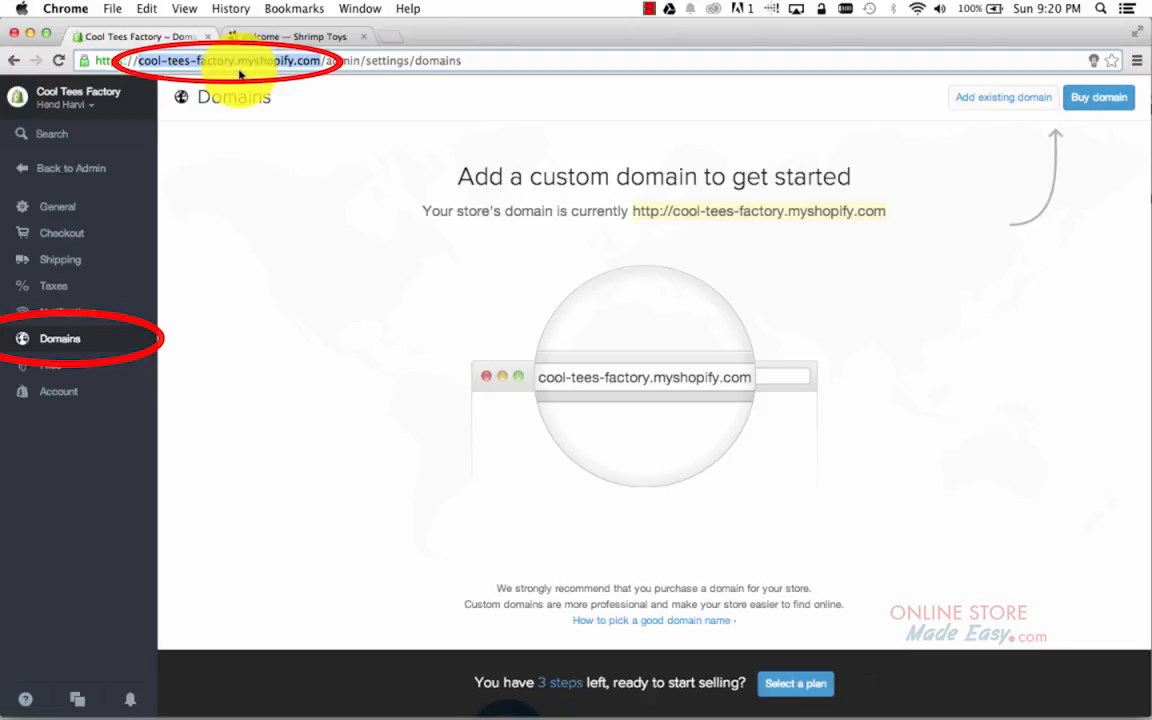
{"action": "left_click", "coordinate": [278, 60]}
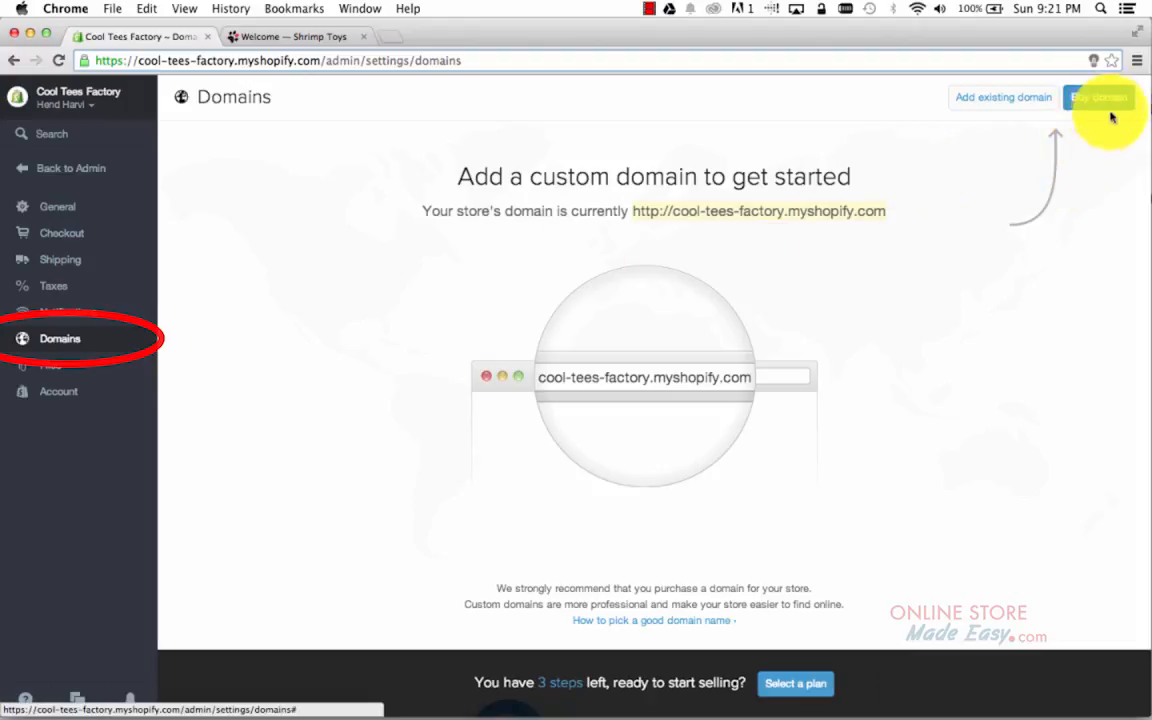
View the Files settings, and review the account settings from plan and staff members to invoices, ownership and store cancellation.
{"action": "left_click", "coordinate": [44, 370]}
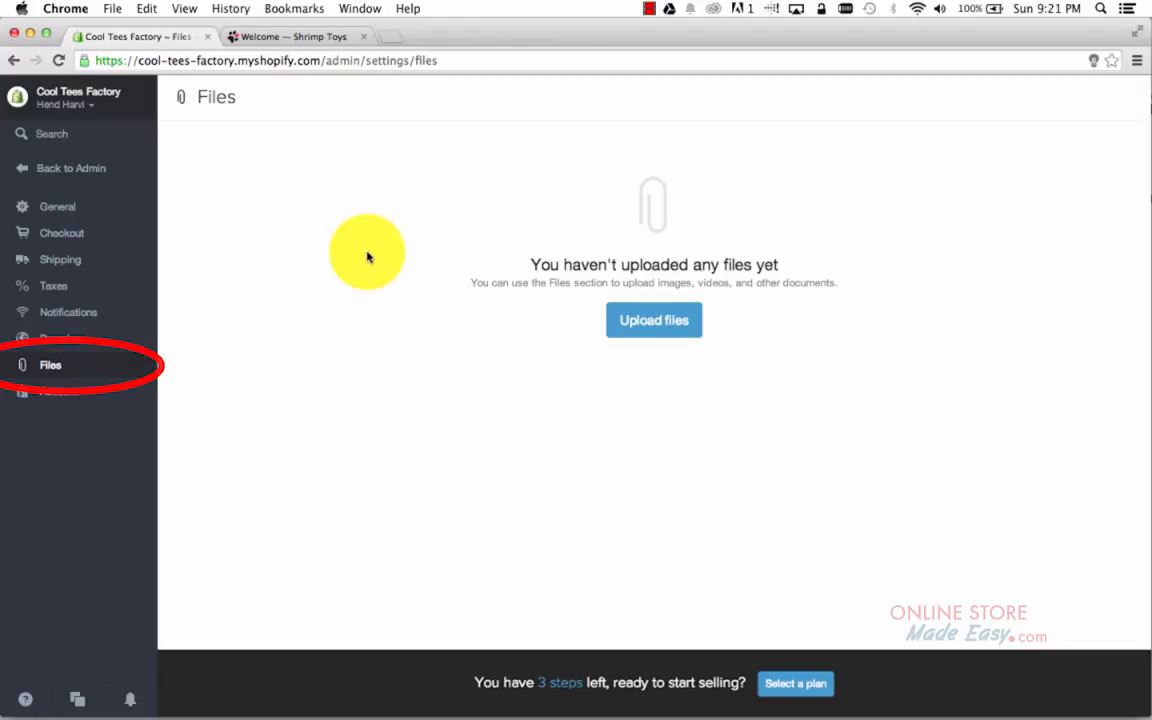
{"action": "left_click", "coordinate": [85, 396]}
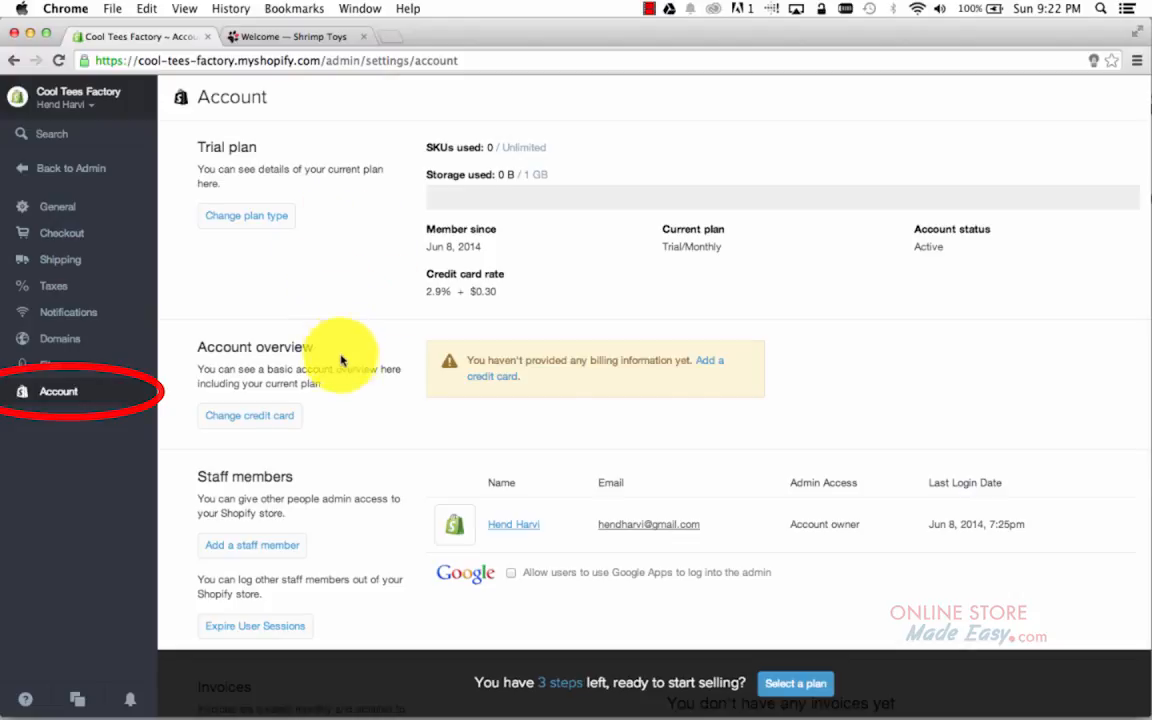
{"action": "scroll", "coordinate": [340, 360], "scroll_direction": "down", "scroll_amount": 3}
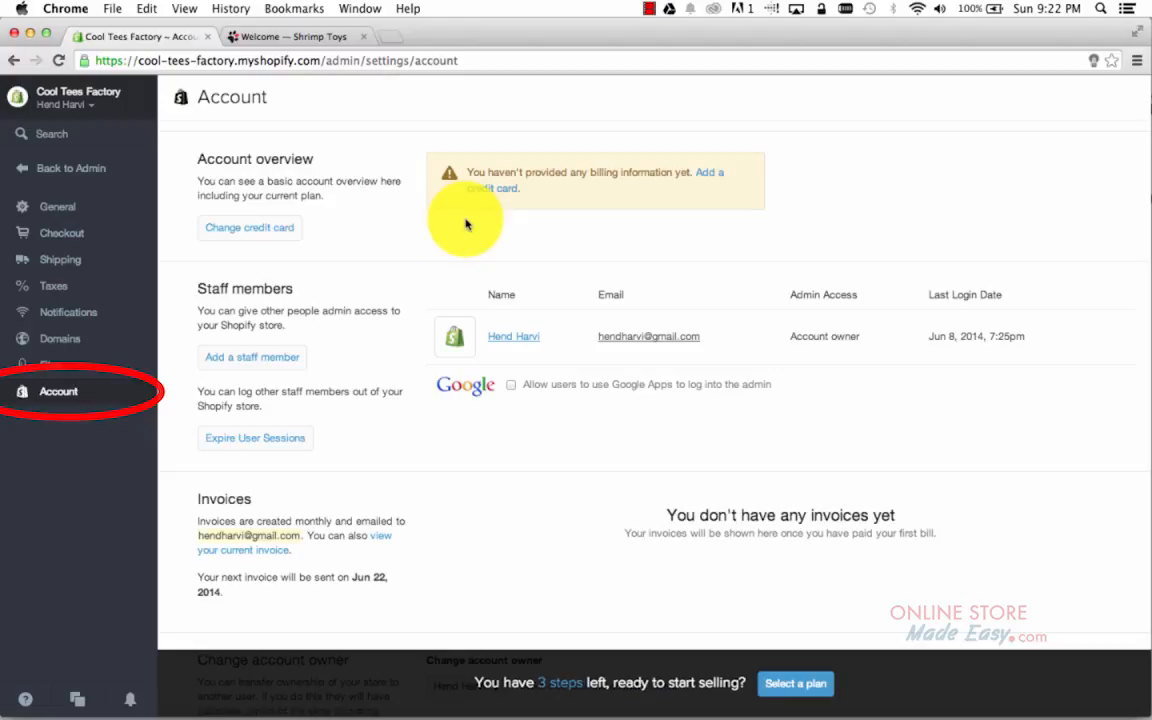
{"action": "scroll", "coordinate": [380, 391], "scroll_direction": "down", "scroll_amount": 2}
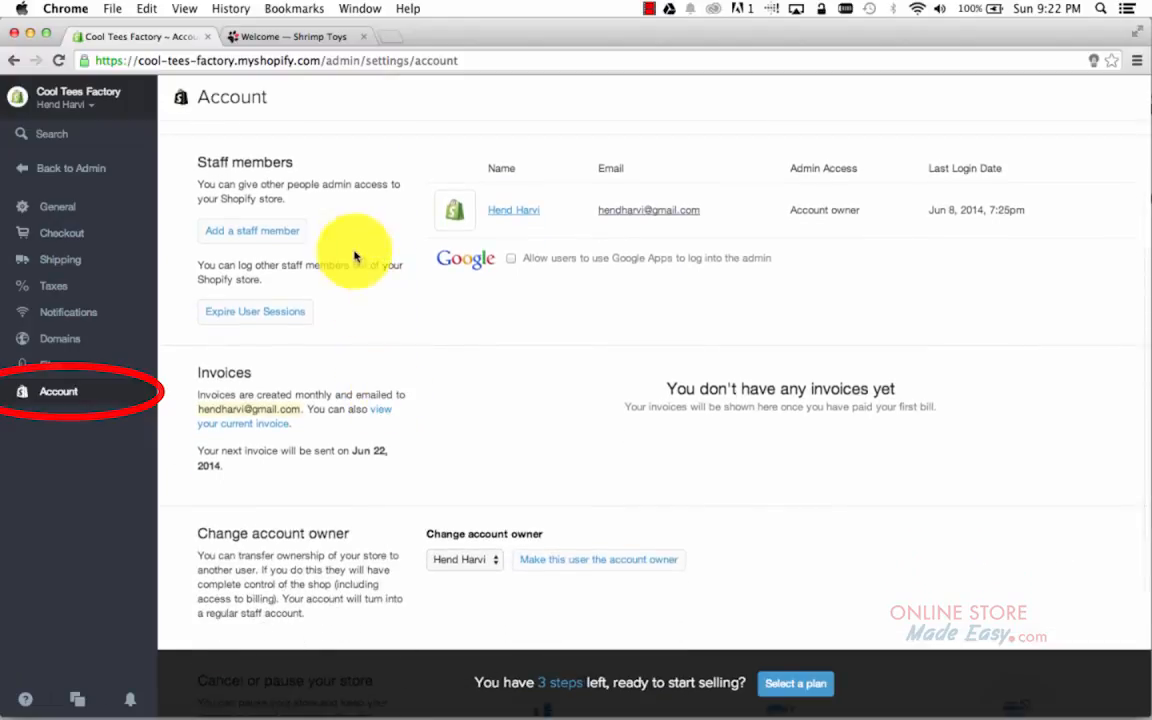
{"action": "scroll", "coordinate": [371, 224], "scroll_direction": "down", "scroll_amount": 3}
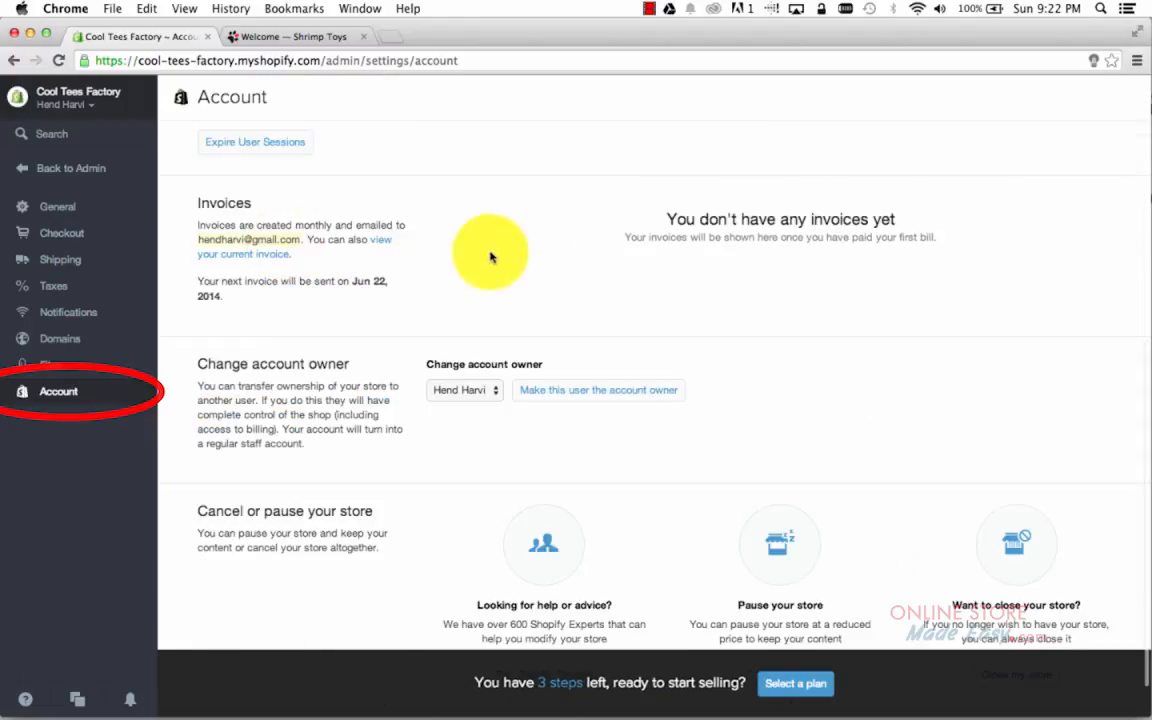
{"action": "scroll", "coordinate": [402, 430], "scroll_direction": "down", "scroll_amount": 1}
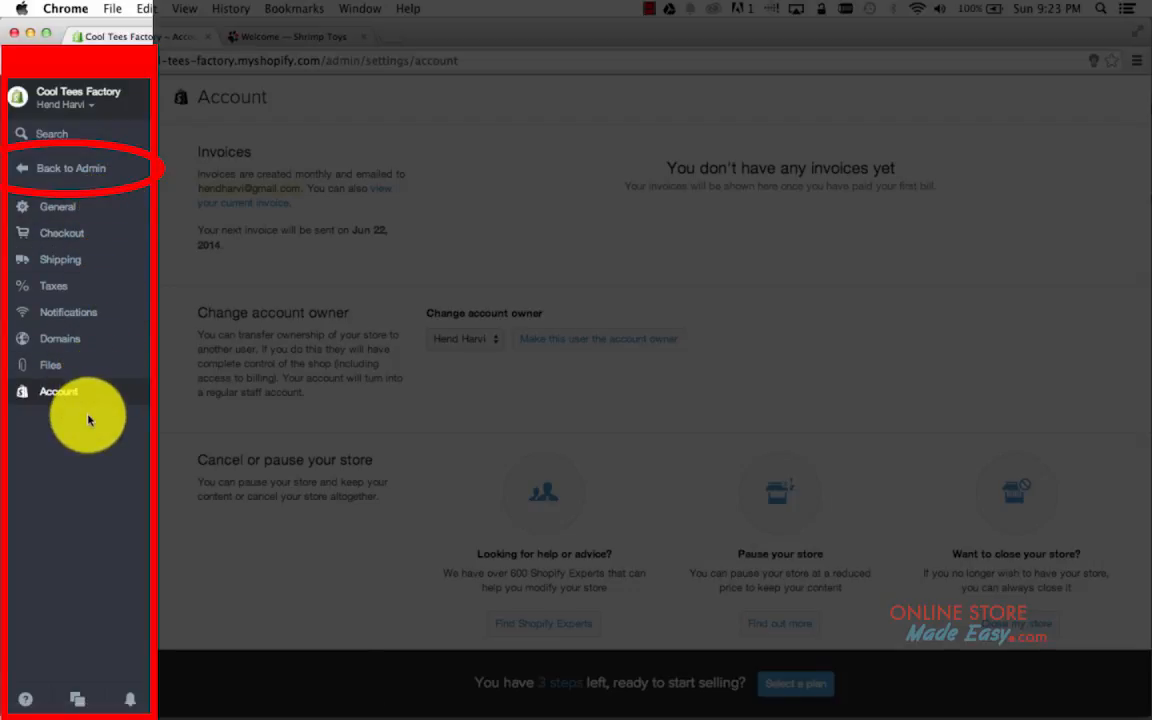
Return from the settings to the main admin, view the Shopify Help Center manual, and close it.
{"action": "left_click", "coordinate": [25, 172]}
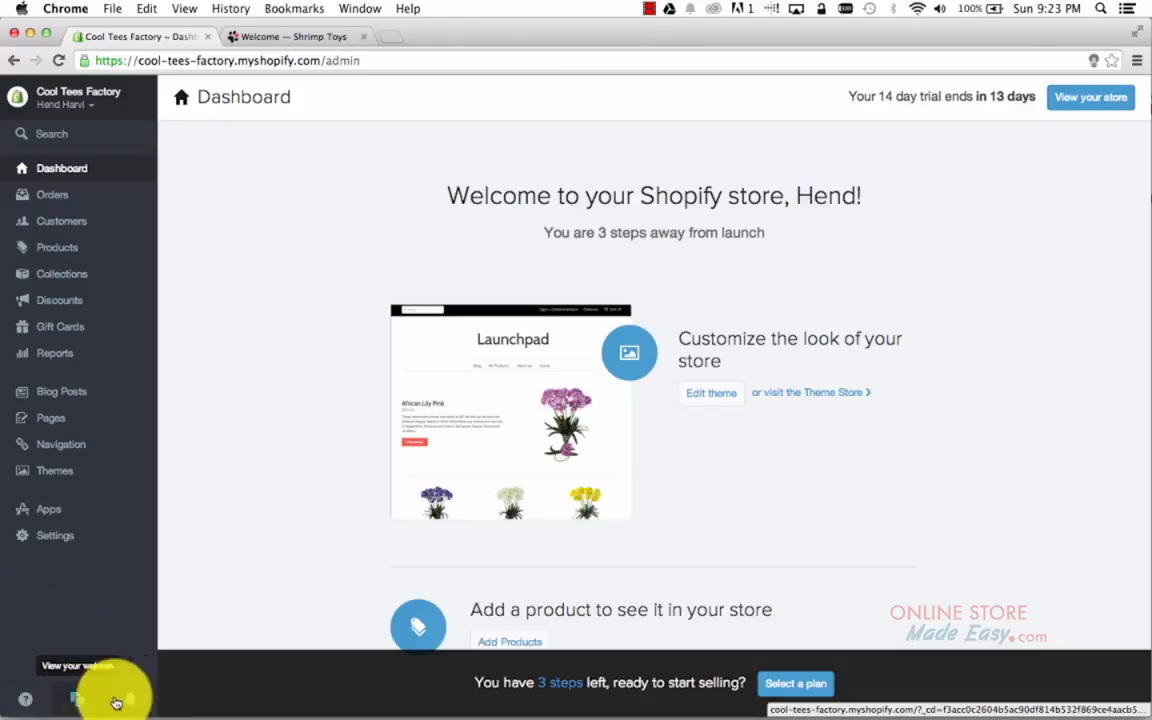
{"action": "left_click", "coordinate": [14, 704]}
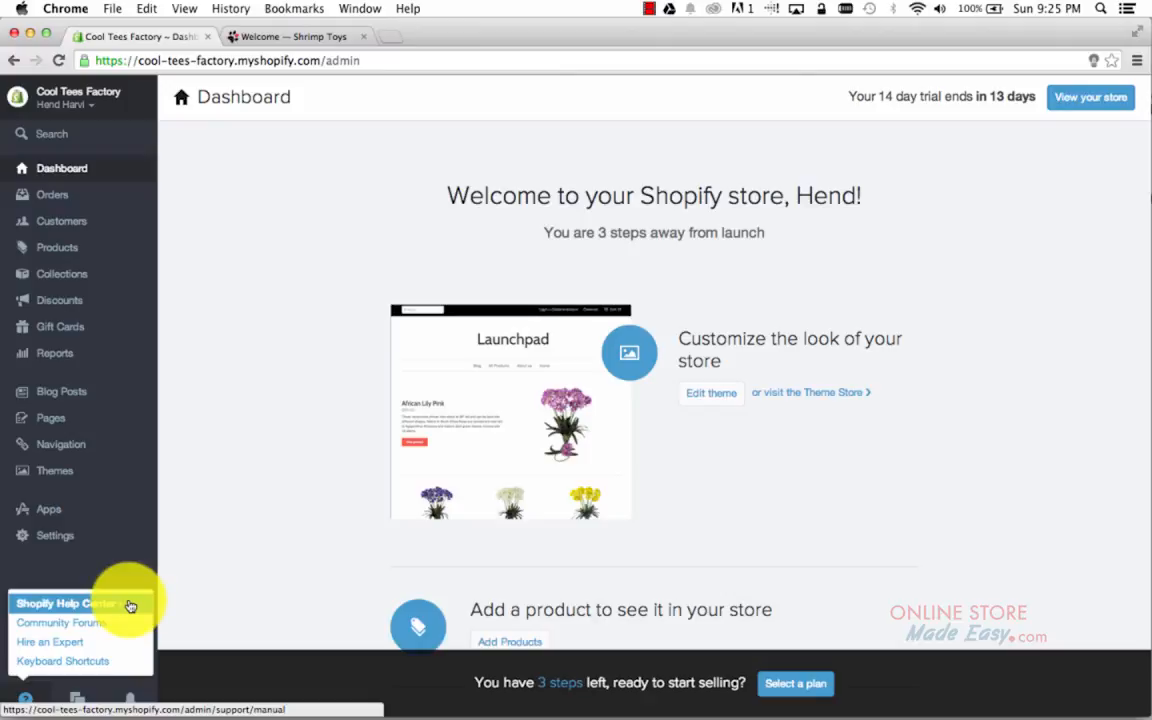
{"action": "left_click", "coordinate": [129, 605]}
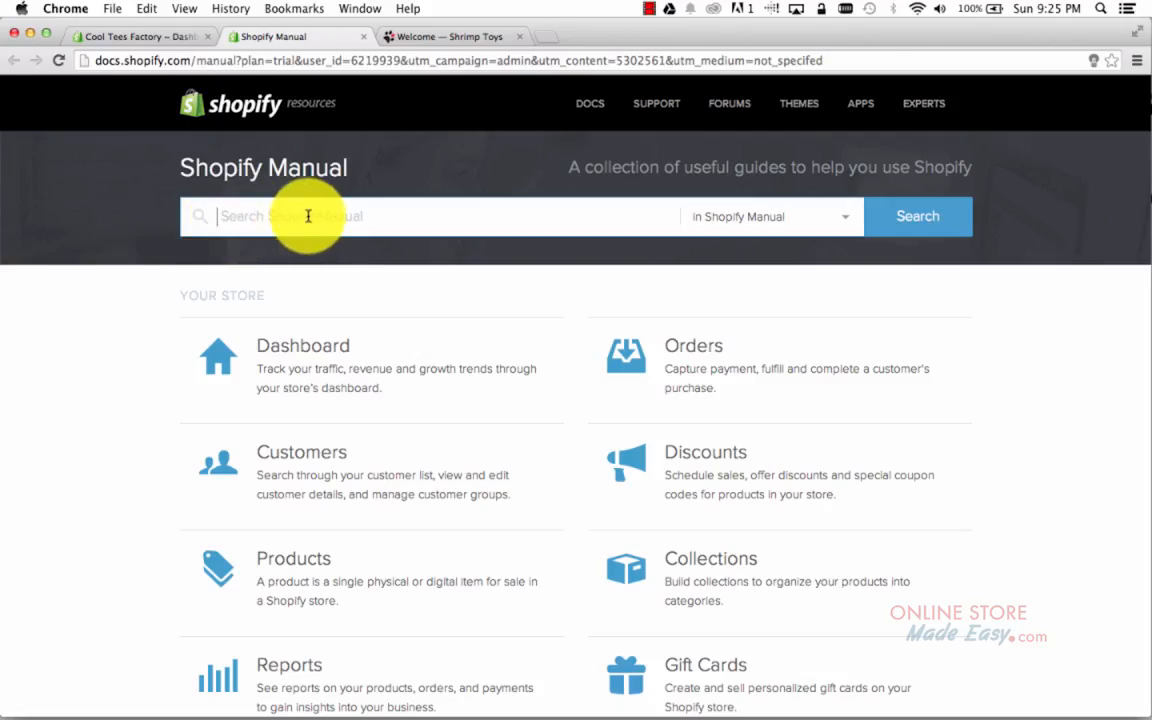
{"action": "left_click", "coordinate": [364, 36]}
Look through the Shopify community forums' discussion topics from the admin's help options, and close the forums.
{"action": "left_click", "coordinate": [25, 697]}
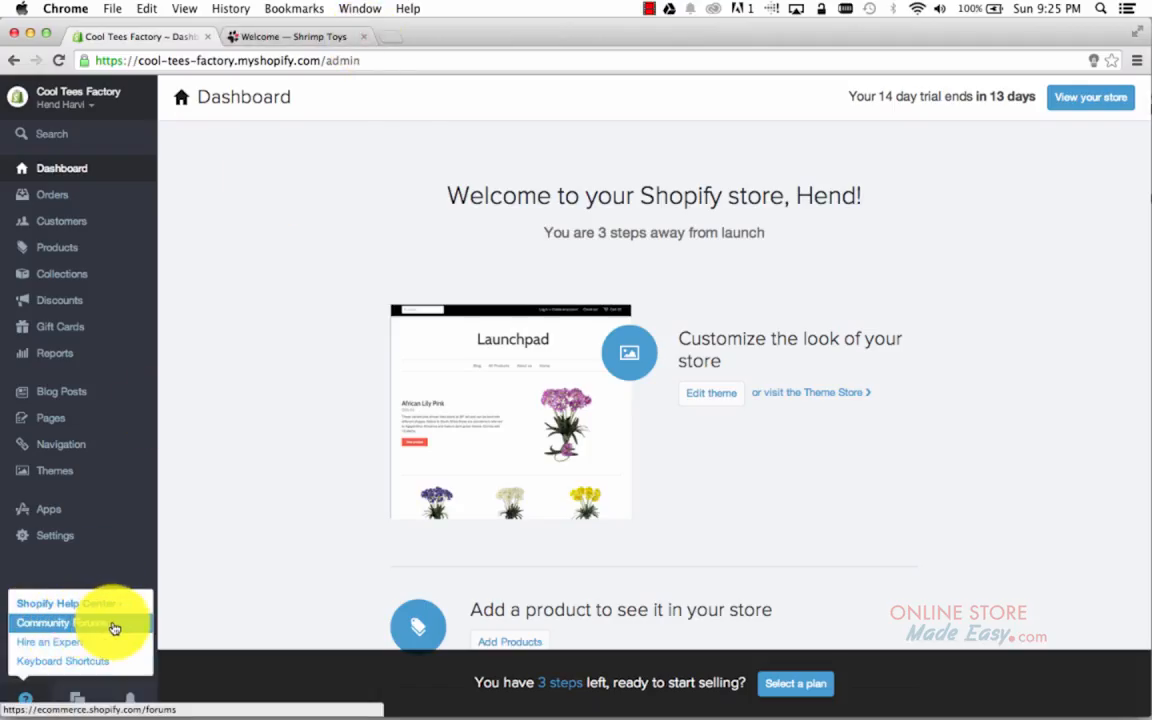
{"action": "left_click", "coordinate": [123, 625]}
{"action": "scroll", "coordinate": [129, 470], "scroll_direction": "down", "scroll_amount": 4}
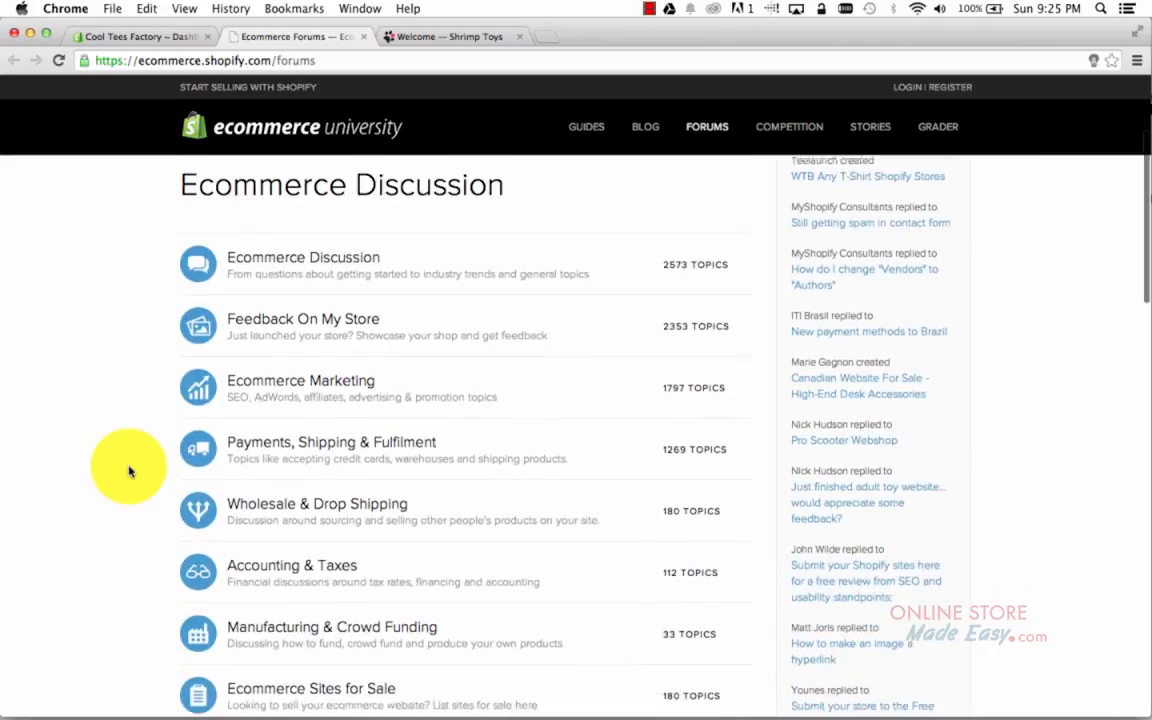
{"action": "scroll", "coordinate": [129, 471], "scroll_direction": "down", "scroll_amount": 1}
{"action": "scroll", "coordinate": [127, 468], "scroll_direction": "up", "scroll_amount": 5}
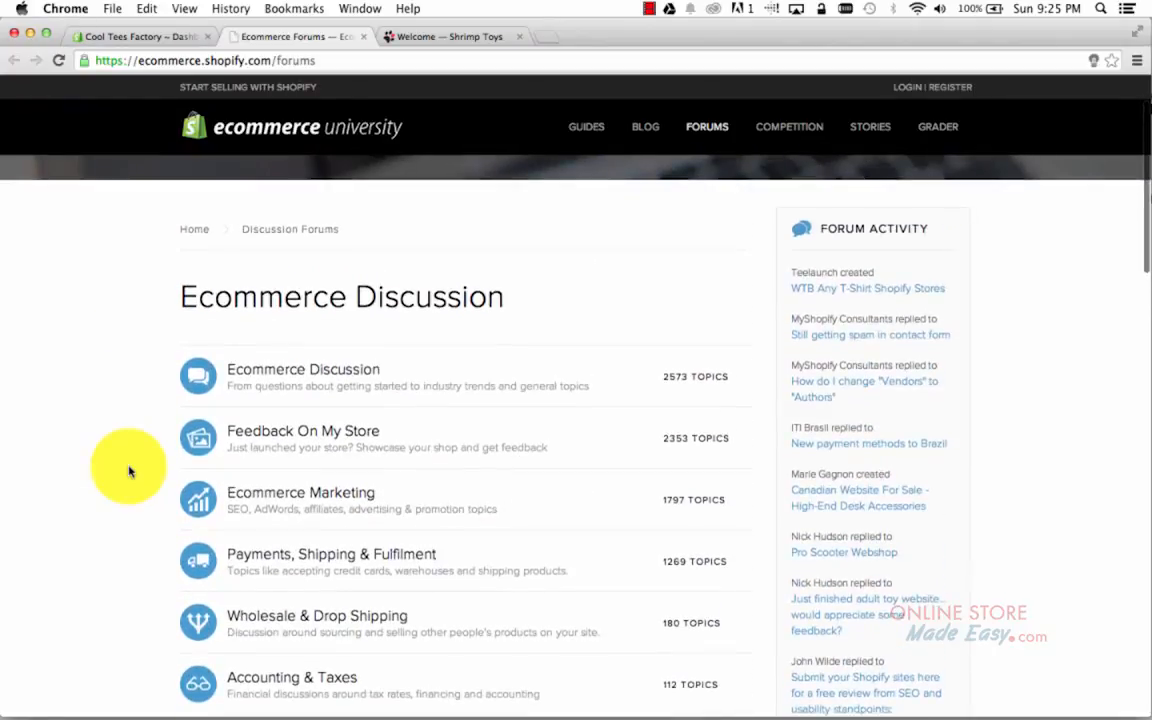
{"action": "left_click", "coordinate": [364, 36]}
Look through the Shopify Experts page for hiring an expert, and close it to return to the dashboard.
{"action": "left_click", "coordinate": [25, 699]}
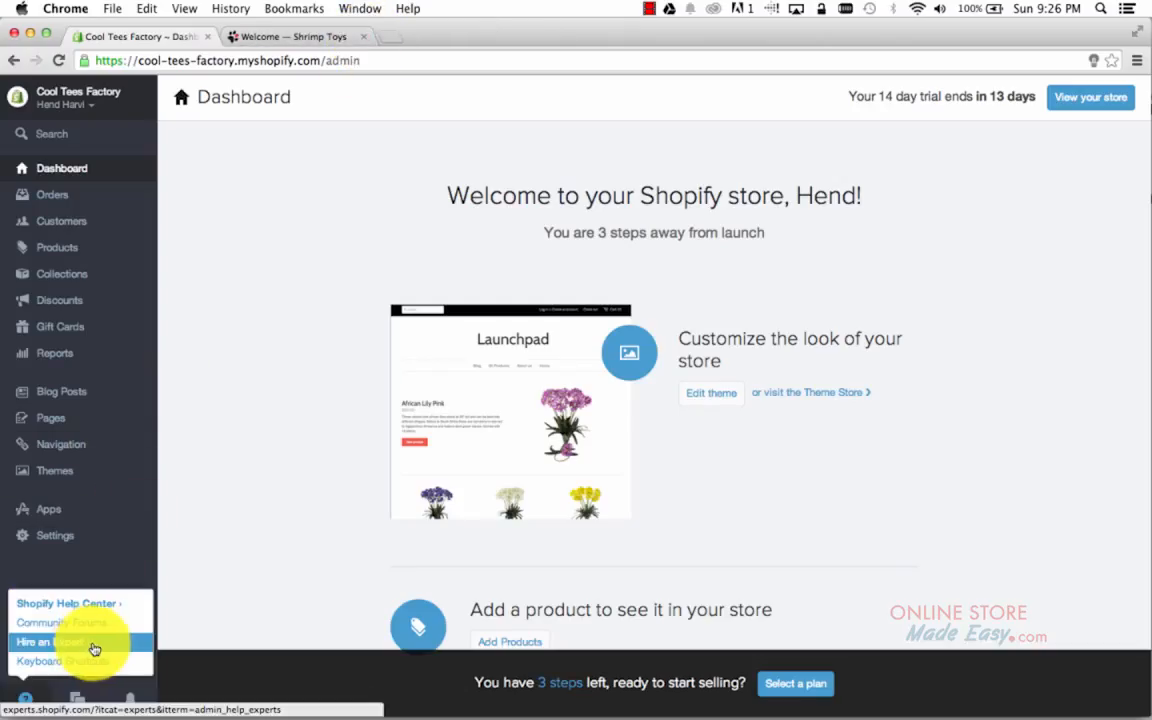
{"action": "left_click", "coordinate": [111, 646]}
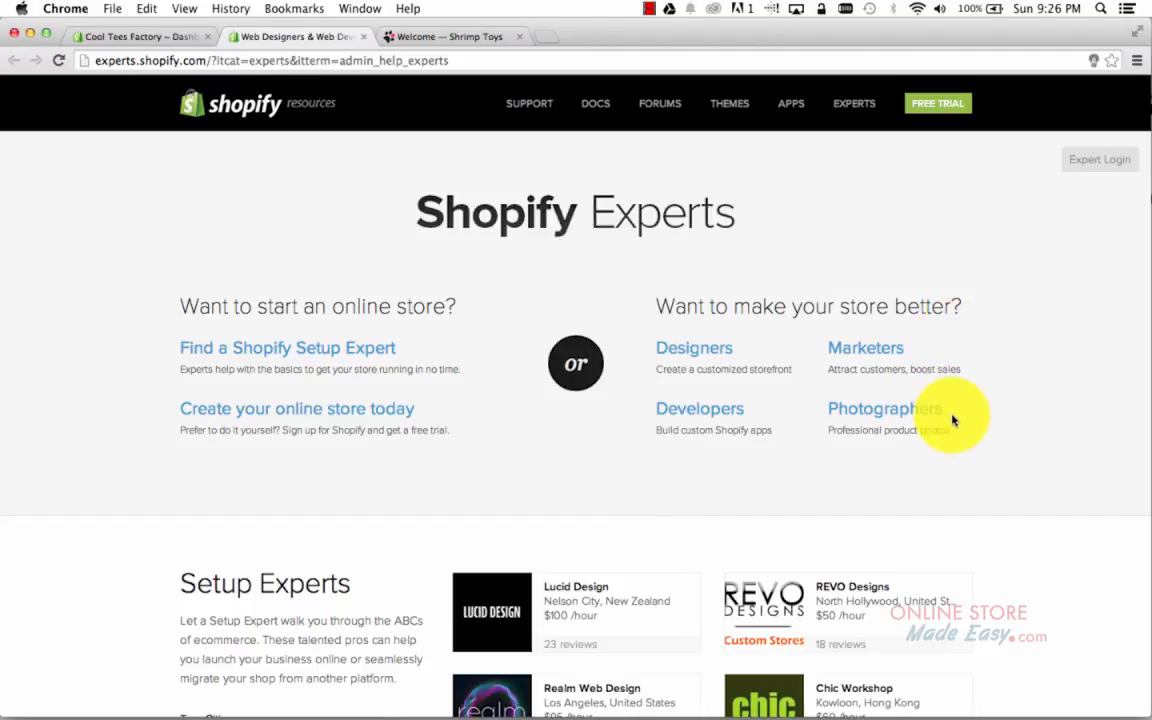
{"action": "scroll", "coordinate": [988, 485], "scroll_direction": "down", "scroll_amount": 1}
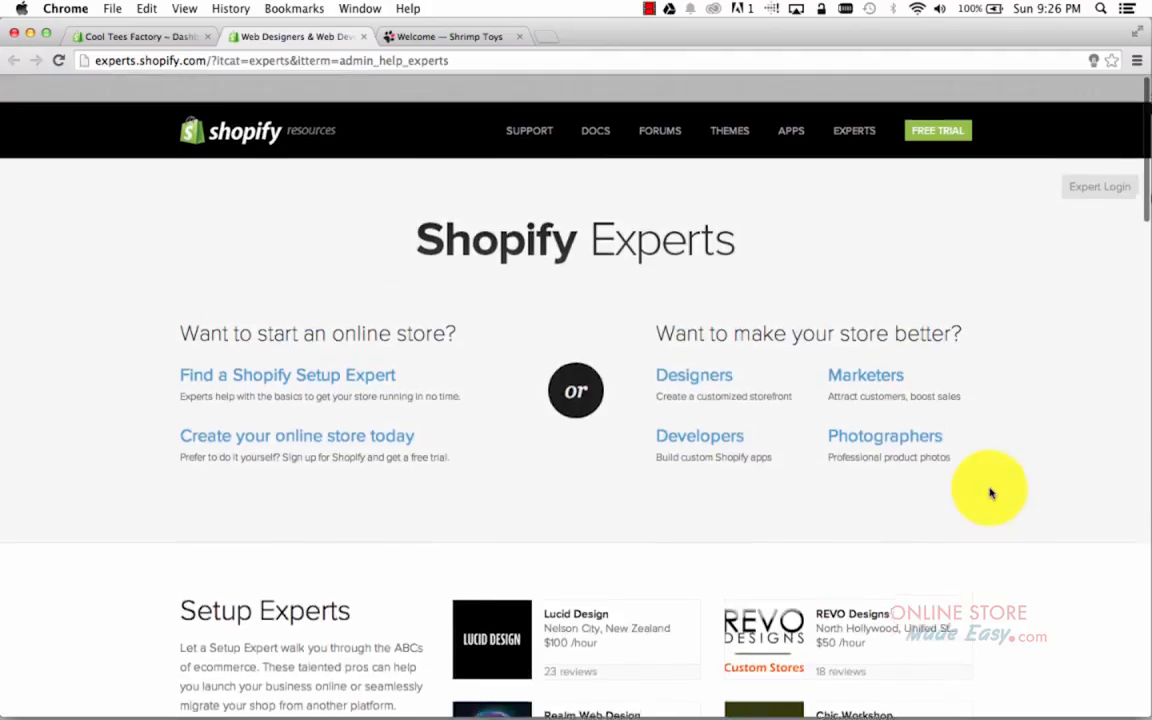
{"action": "scroll", "coordinate": [990, 493], "scroll_direction": "down", "scroll_amount": 2}
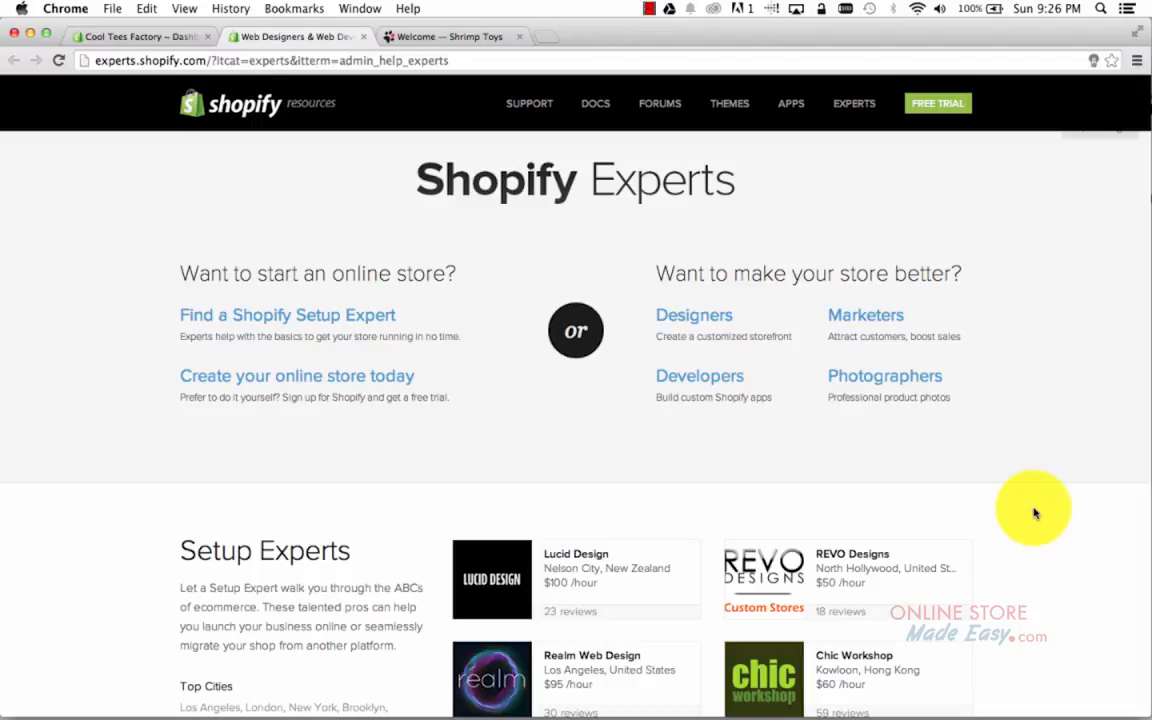
{"action": "scroll", "coordinate": [1035, 513], "scroll_direction": "up", "scroll_amount": 2}
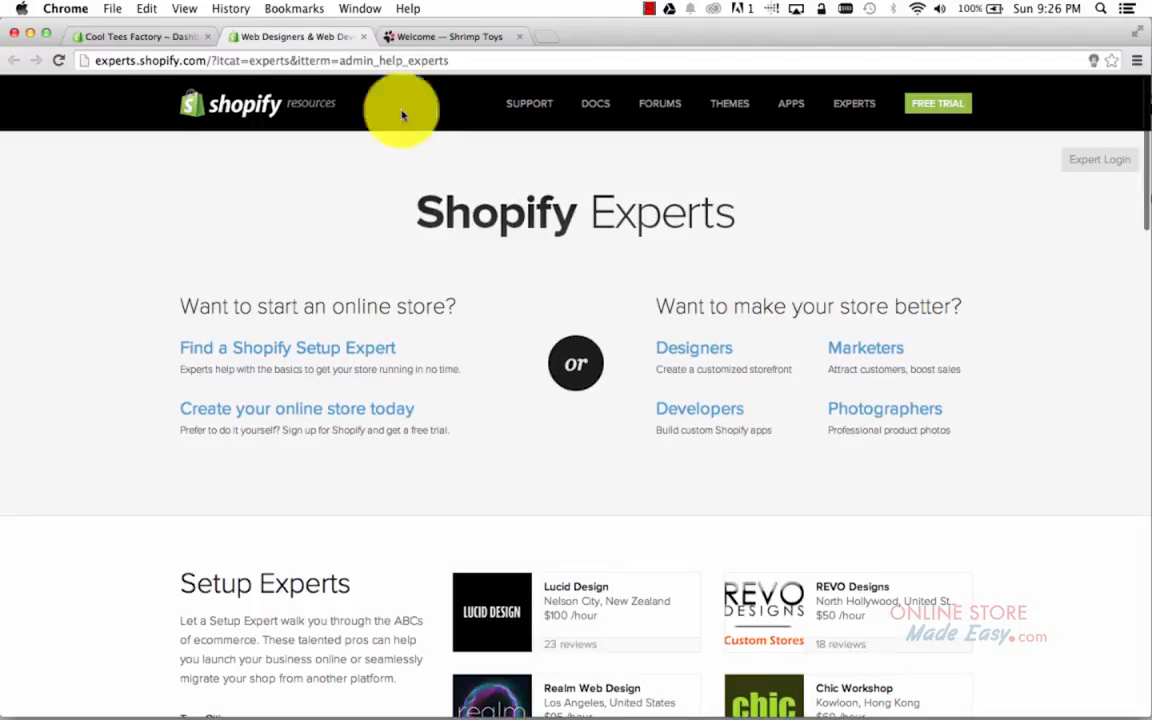
{"action": "left_click", "coordinate": [366, 40]}
View the list of the admin's keyboard shortcuts from the help options, and close it.
{"action": "left_click", "coordinate": [26, 697]}
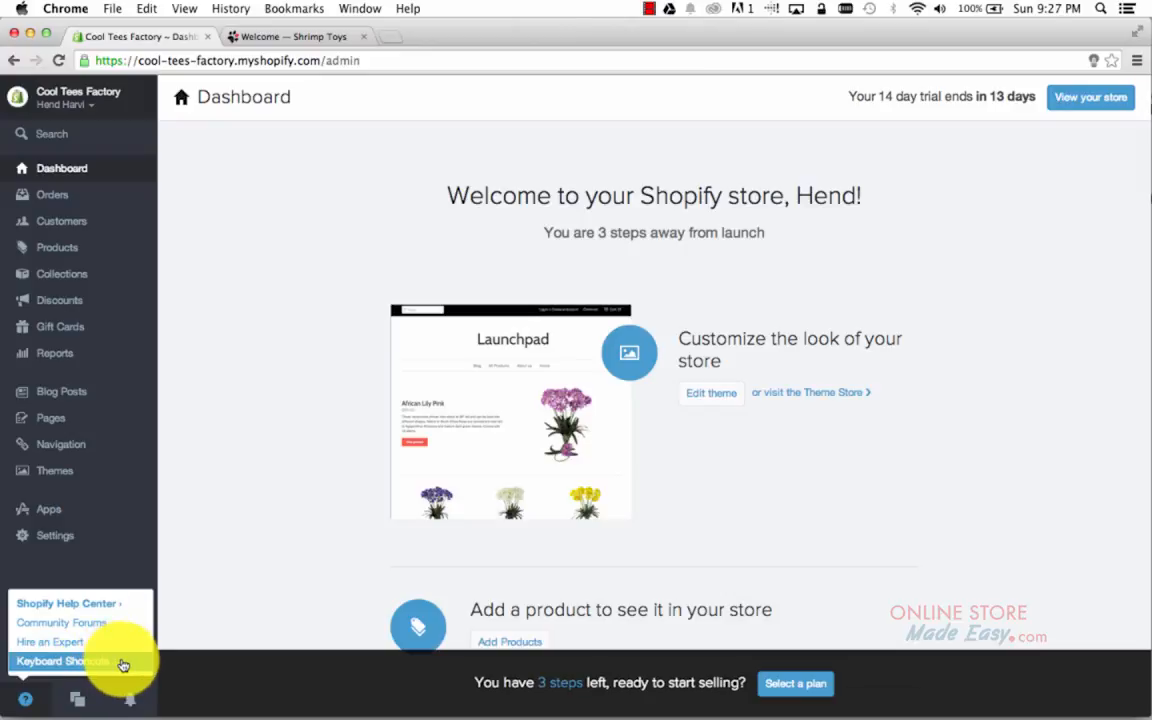
{"action": "left_click", "coordinate": [122, 665]}
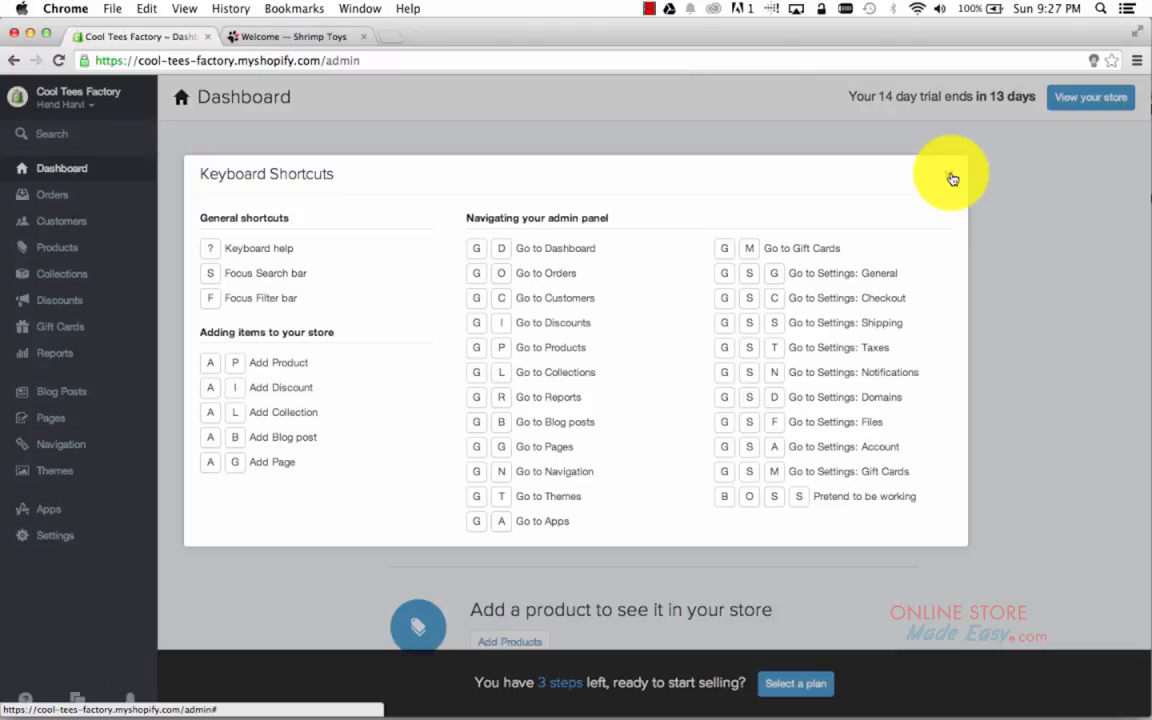
{"action": "left_click", "coordinate": [952, 178]}
Look through the Cool Tees Factory storefront's home page down to its footer, and close it to return to the admin.
{"action": "left_click", "coordinate": [75, 703]}
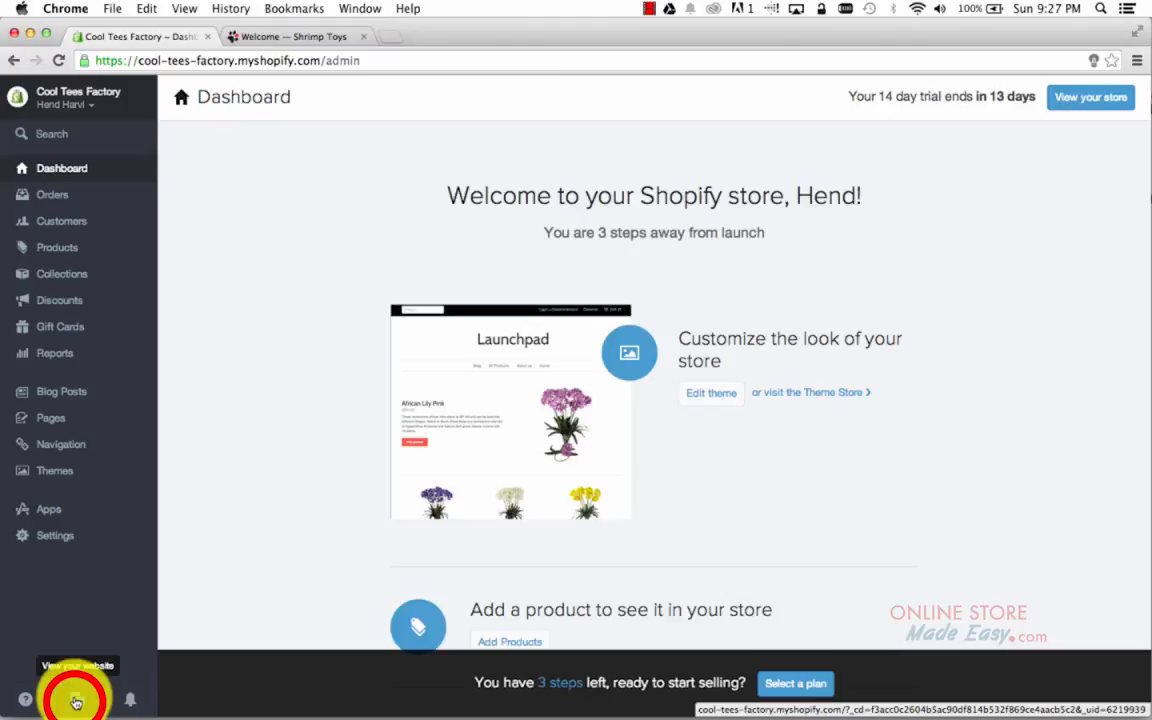
{"action": "left_click", "coordinate": [75, 703]}
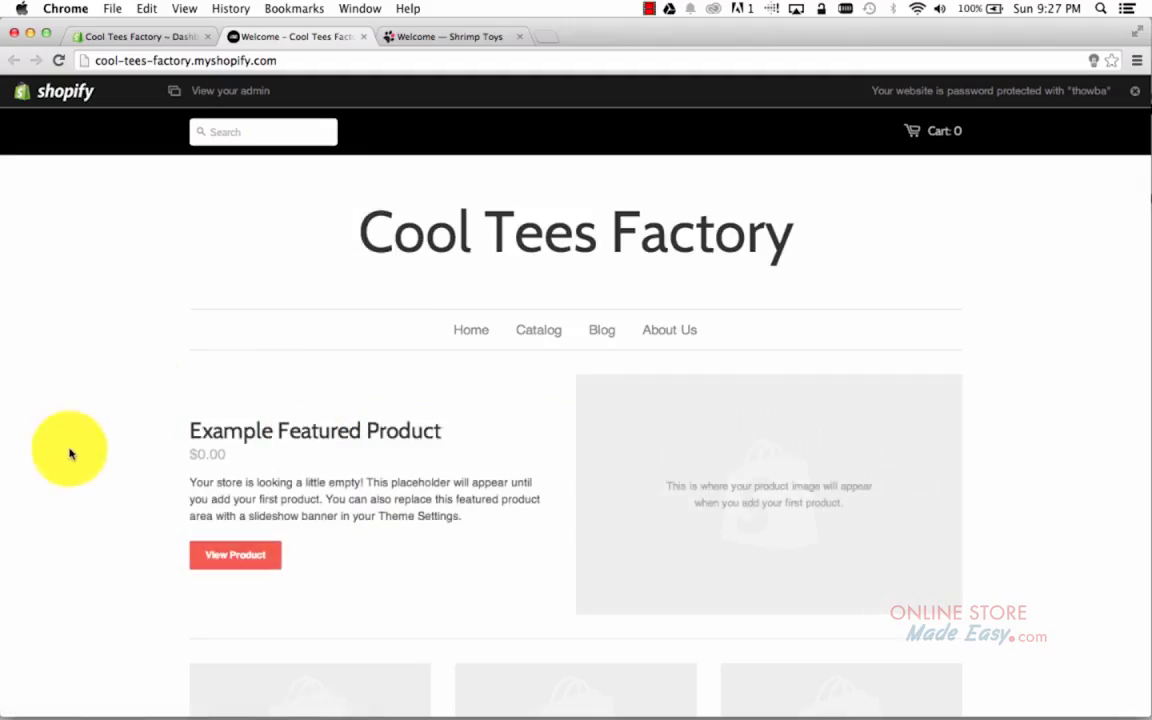
{"action": "scroll", "coordinate": [79, 521], "scroll_direction": "down", "scroll_amount": 10}
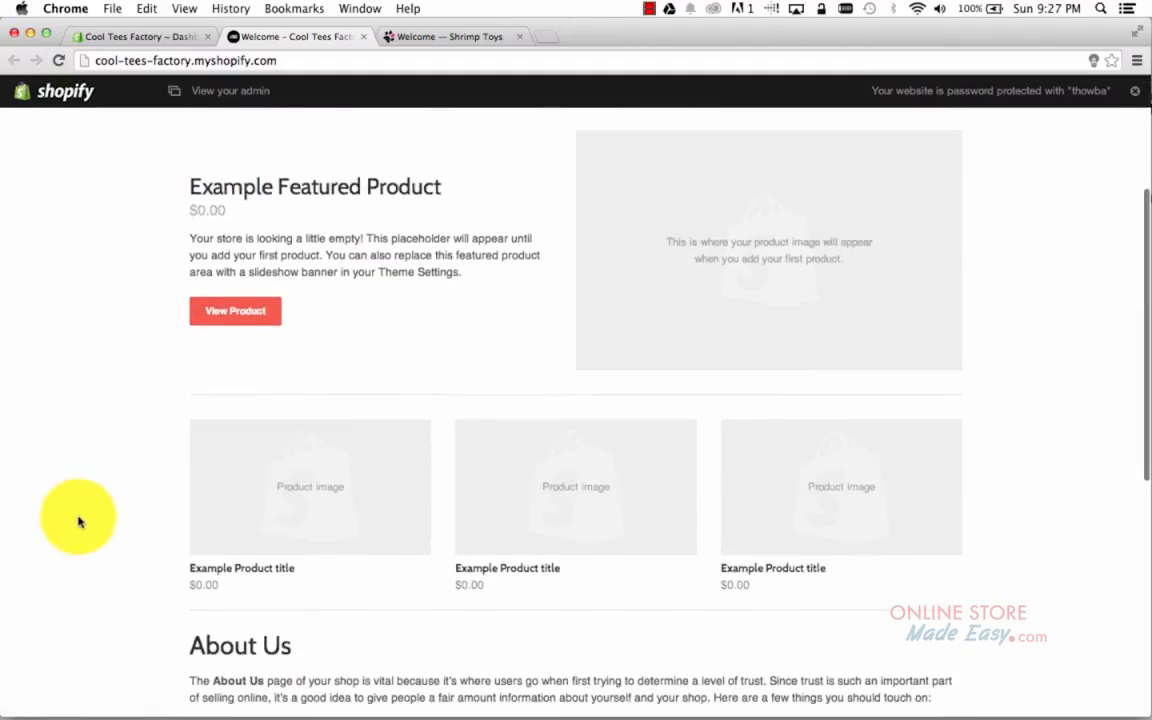
{"action": "scroll", "coordinate": [79, 521], "scroll_direction": "down", "scroll_amount": 5}
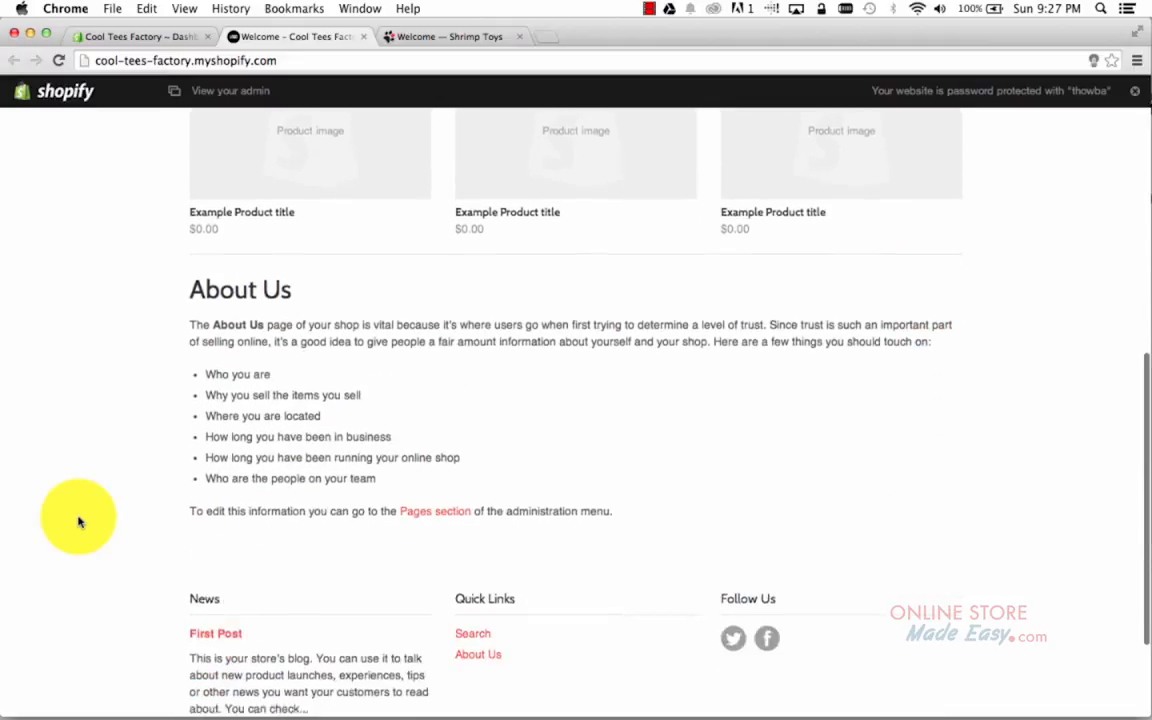
{"action": "scroll", "coordinate": [79, 521], "scroll_direction": "up", "scroll_amount": 15}
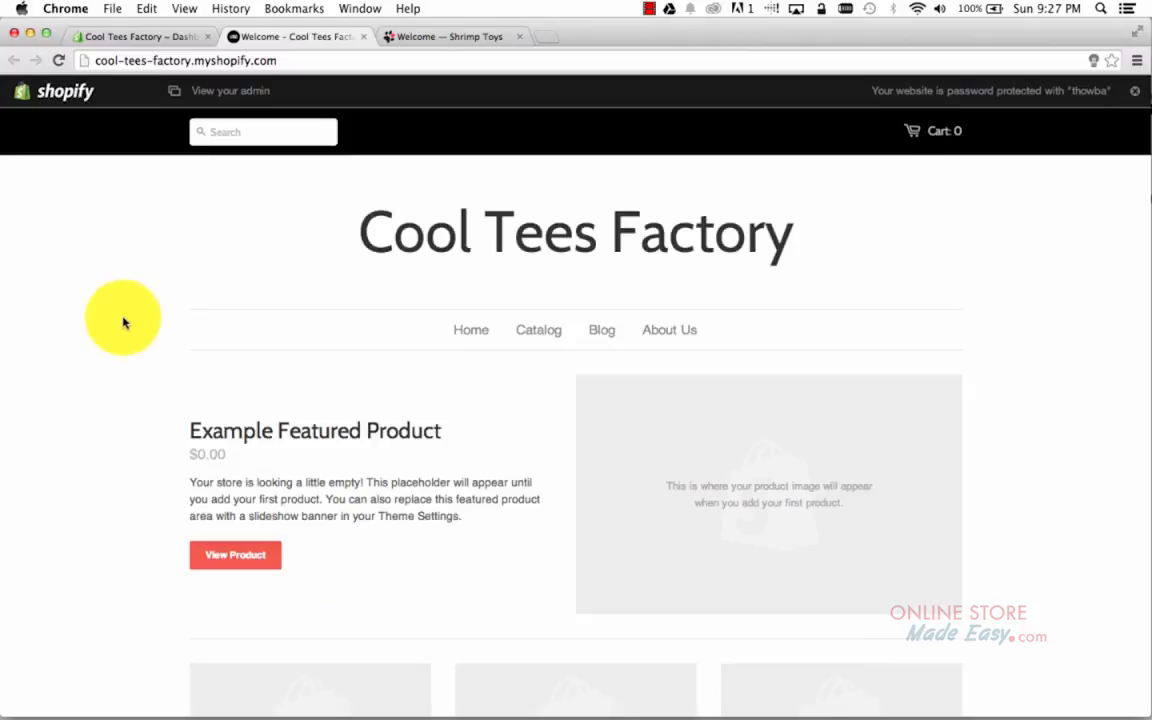
{"action": "left_click", "coordinate": [366, 40]}
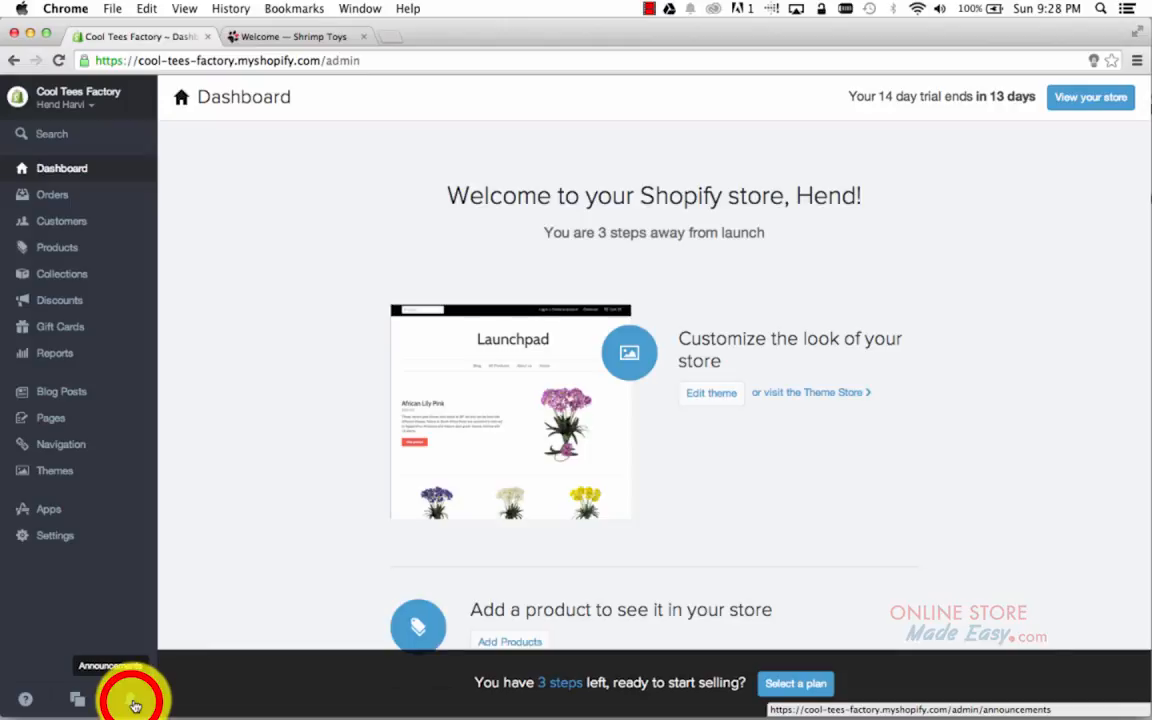
View the Announcements page listing new Shopify features and improvements.
{"action": "left_click", "coordinate": [132, 703]}
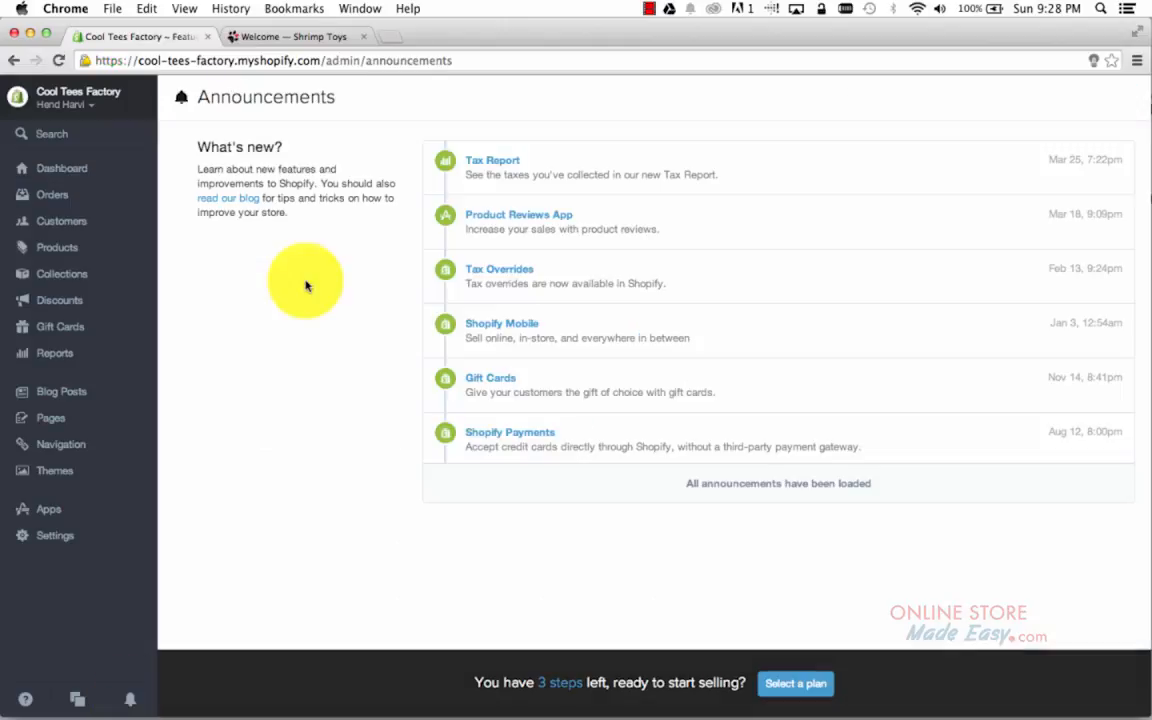